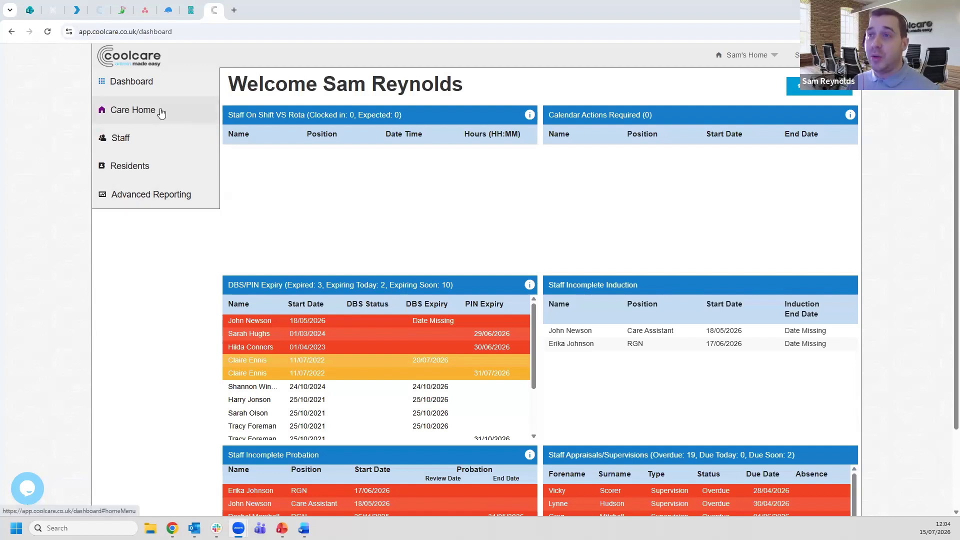
- Open the staff rota and expand the Care Days and Care Nights groups to show their shift patterns
{"action": "left_click", "coordinate": [161, 113]}
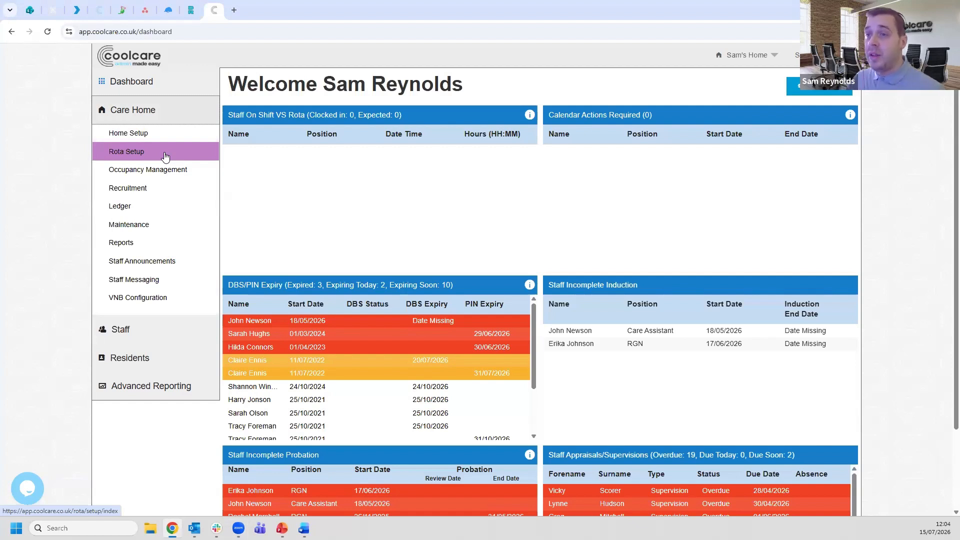
{"action": "left_click", "coordinate": [149, 336]}
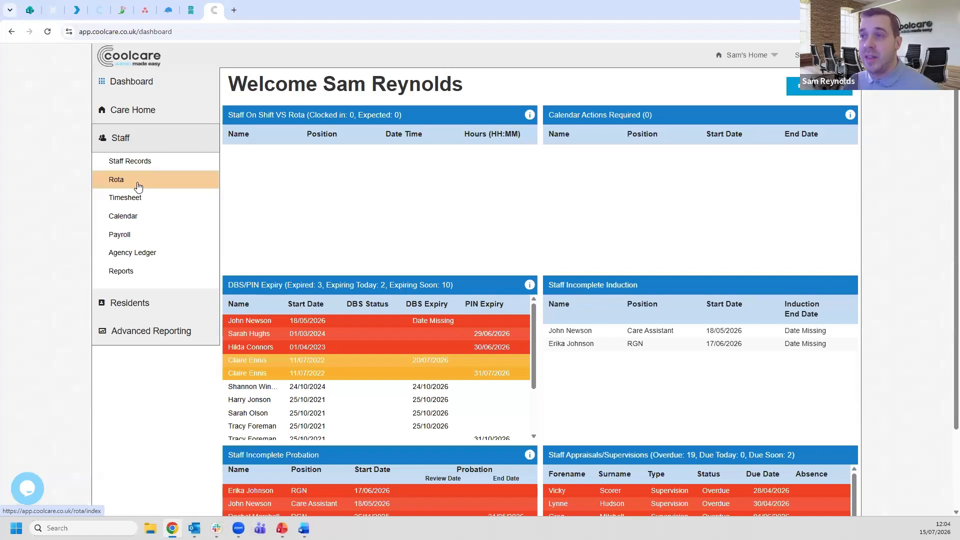
{"action": "left_click", "coordinate": [146, 183]}
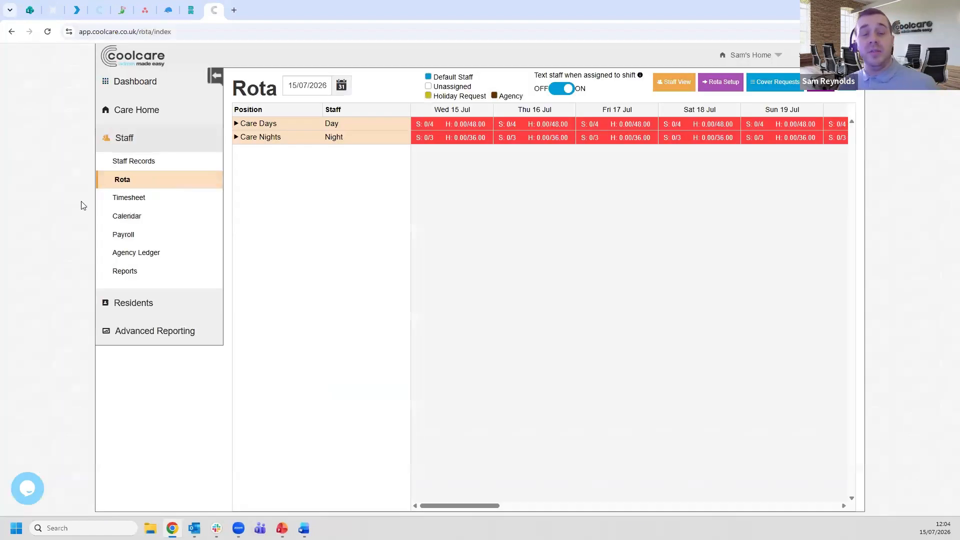
{"action": "left_click", "coordinate": [301, 139]}
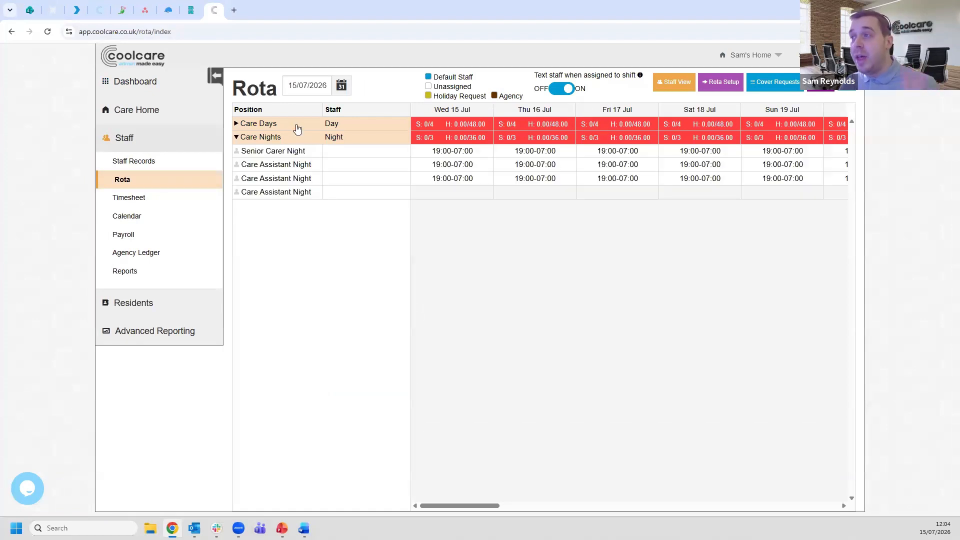
{"action": "left_click", "coordinate": [299, 126]}
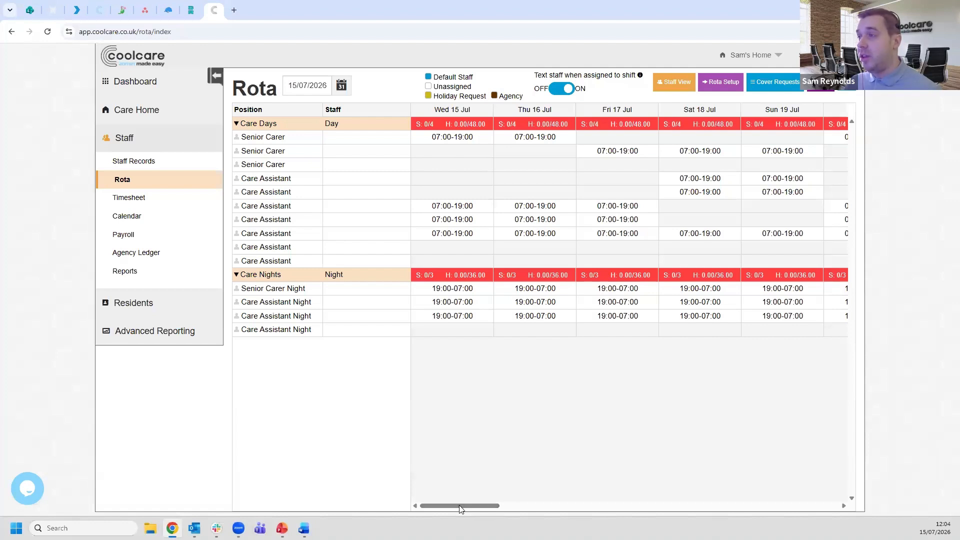
{"action": "left_click_drag", "start_coordinate": [461, 507], "coordinate": [395, 502]}
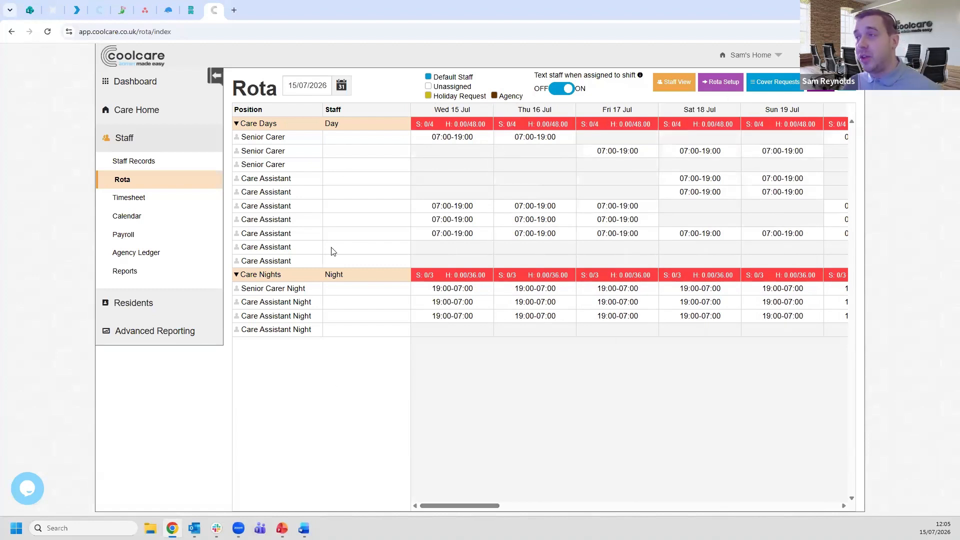
- Show the rota starting from 07/09/2026
{"action": "left_click", "coordinate": [303, 87]}
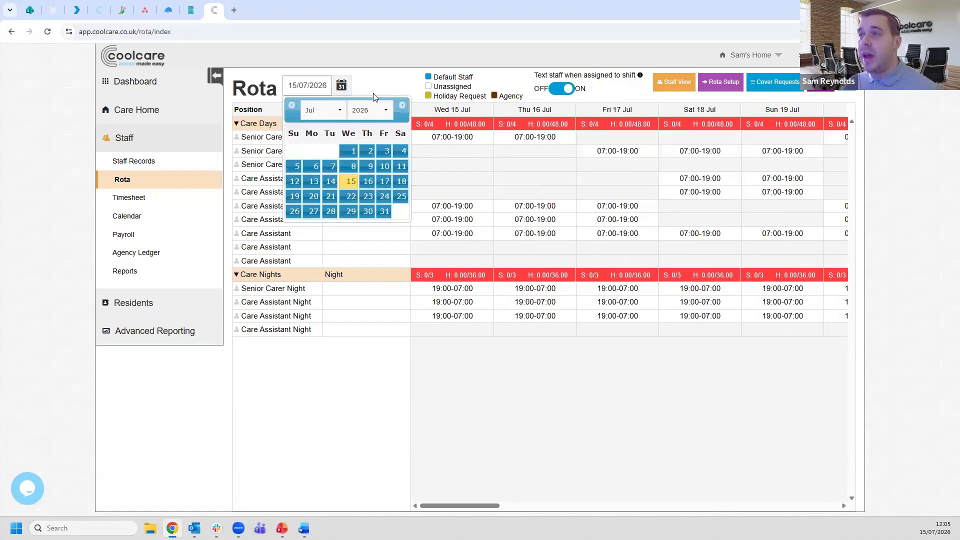
{"action": "left_click", "coordinate": [403, 106]}
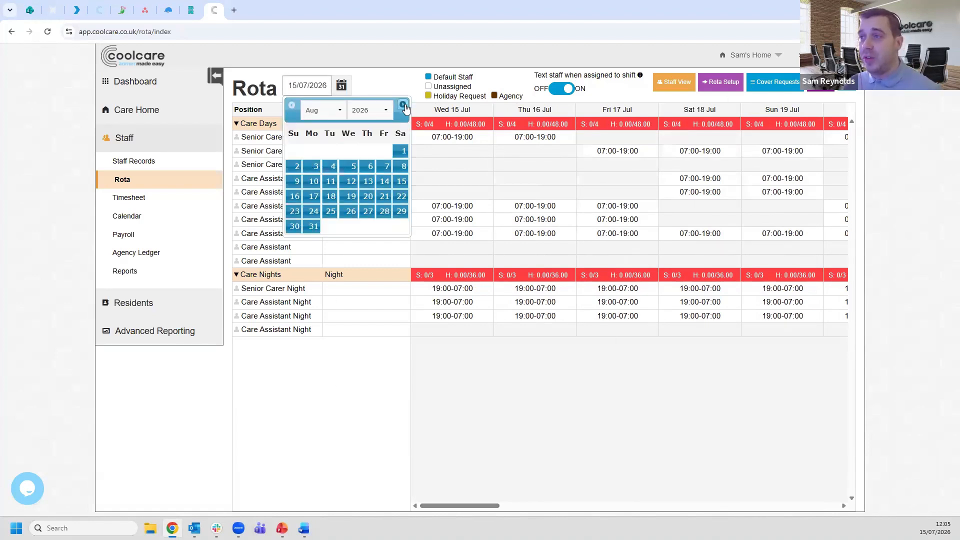
{"action": "left_click", "coordinate": [404, 107]}
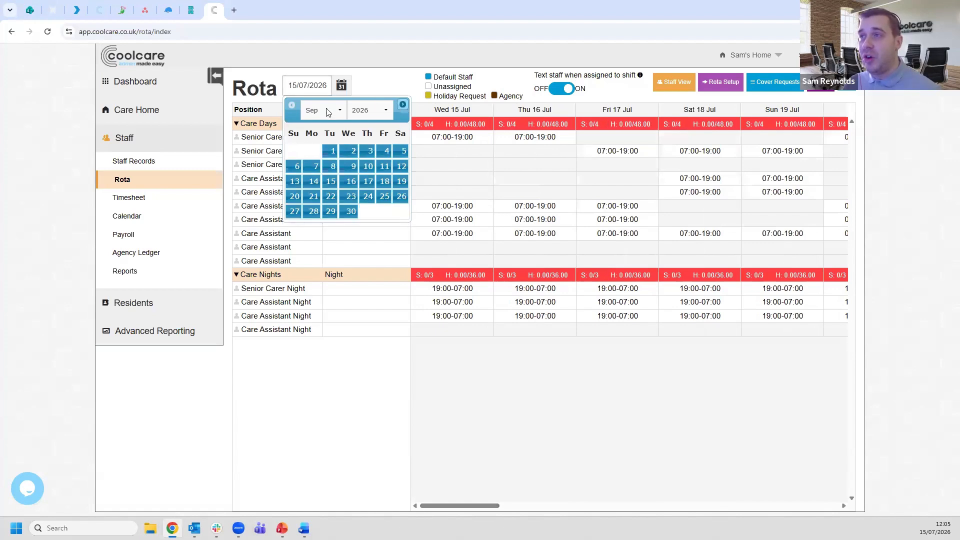
{"action": "left_click", "coordinate": [313, 166]}
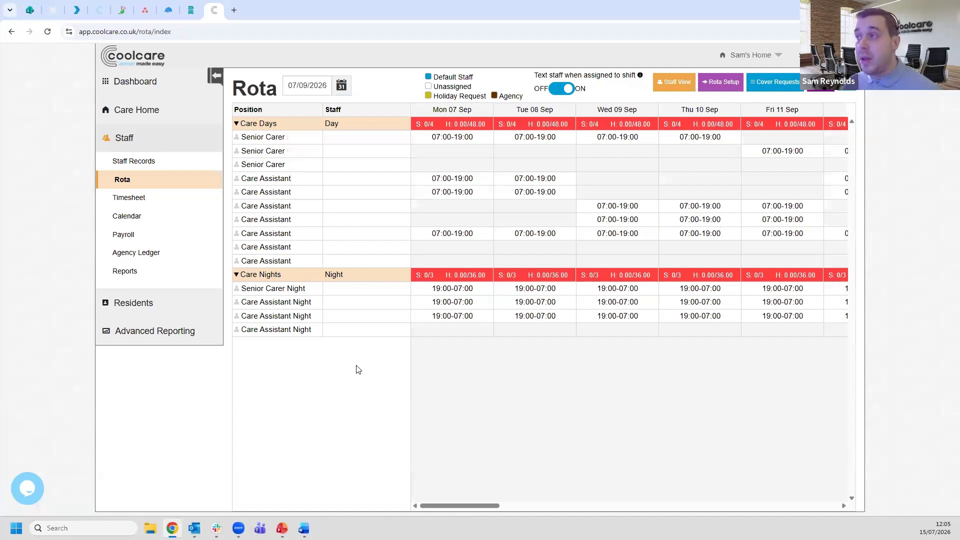
- Return the rota to the start date 15/07/2026
{"action": "left_click", "coordinate": [308, 94]}
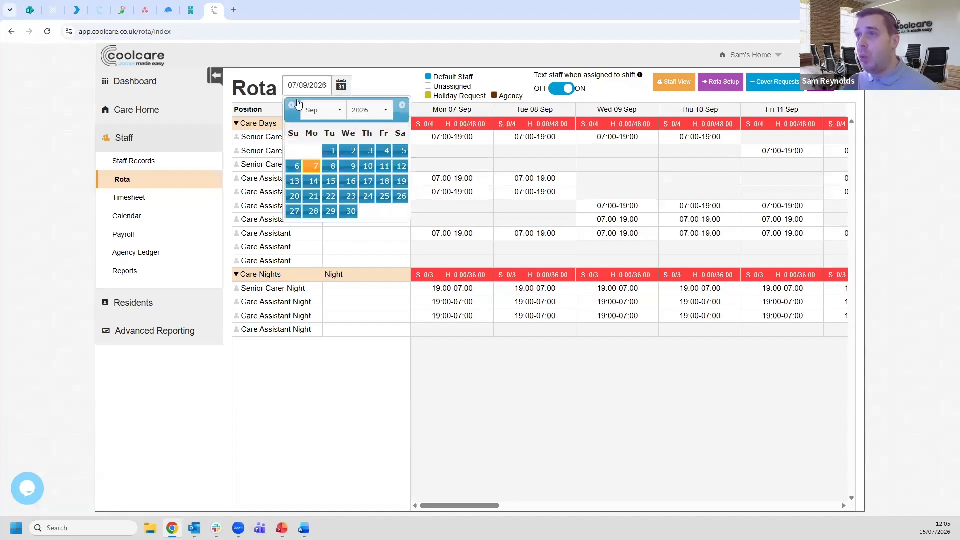
{"action": "left_click", "coordinate": [290, 104]}
{"action": "left_click", "coordinate": [291, 104]}
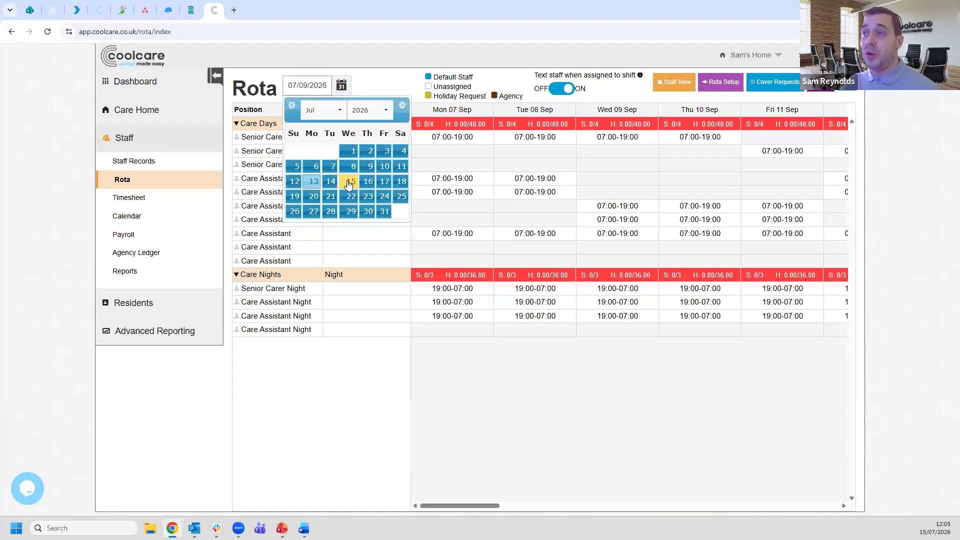
{"action": "left_click", "coordinate": [350, 181]}
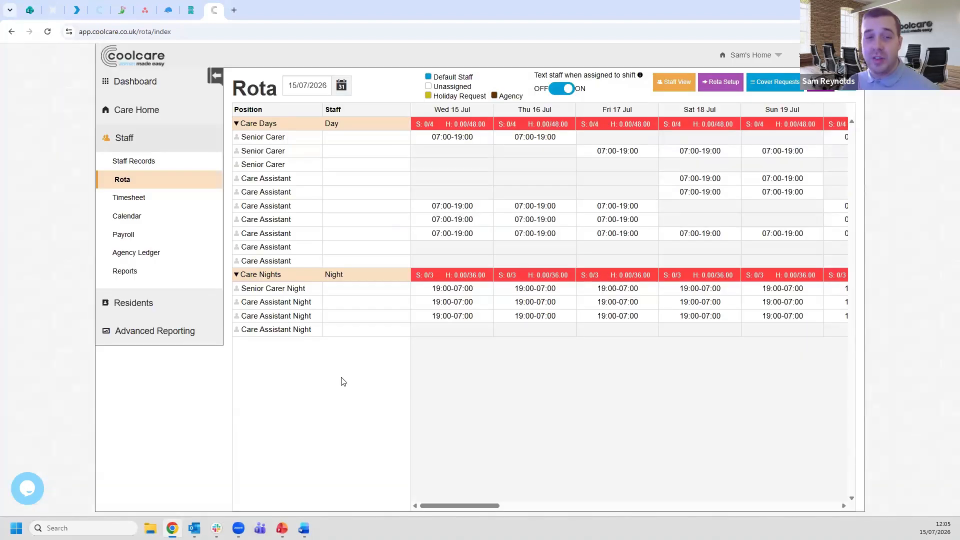
{"action": "left_click_drag", "start_coordinate": [451, 504], "coordinate": [293, 406]}
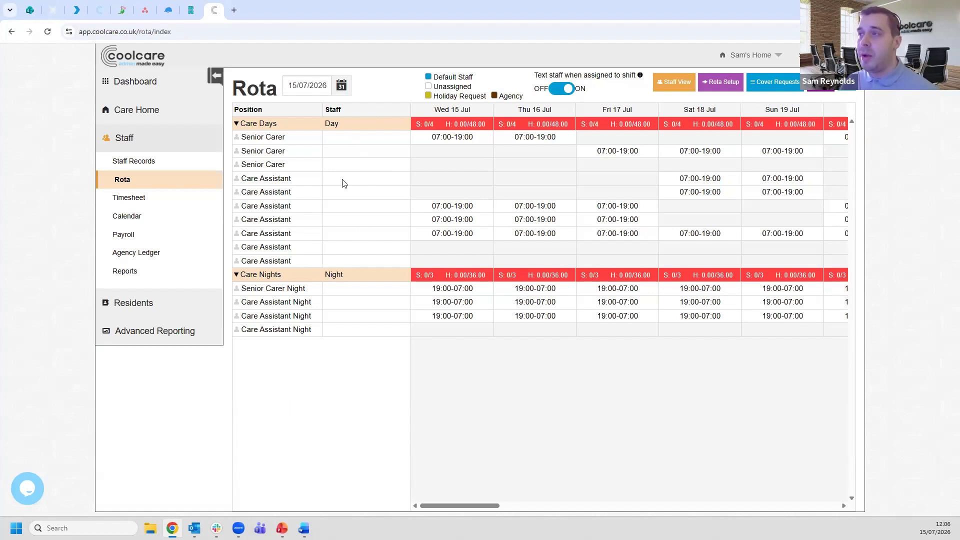
- Assign the first listed staff member to the first Senior Carer pattern in Care Days with start date 15/07/2026
{"action": "left_click", "coordinate": [363, 143]}
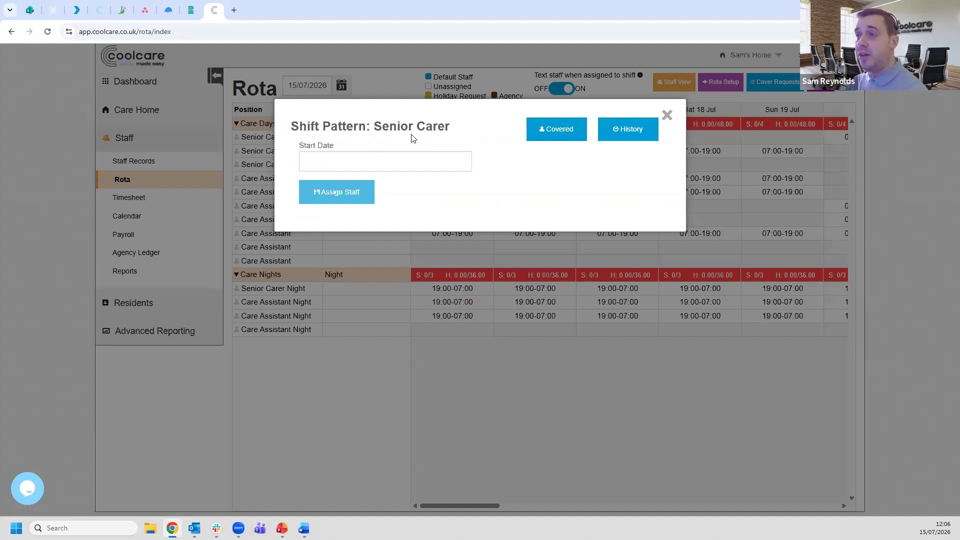
{"action": "left_click", "coordinate": [326, 163]}
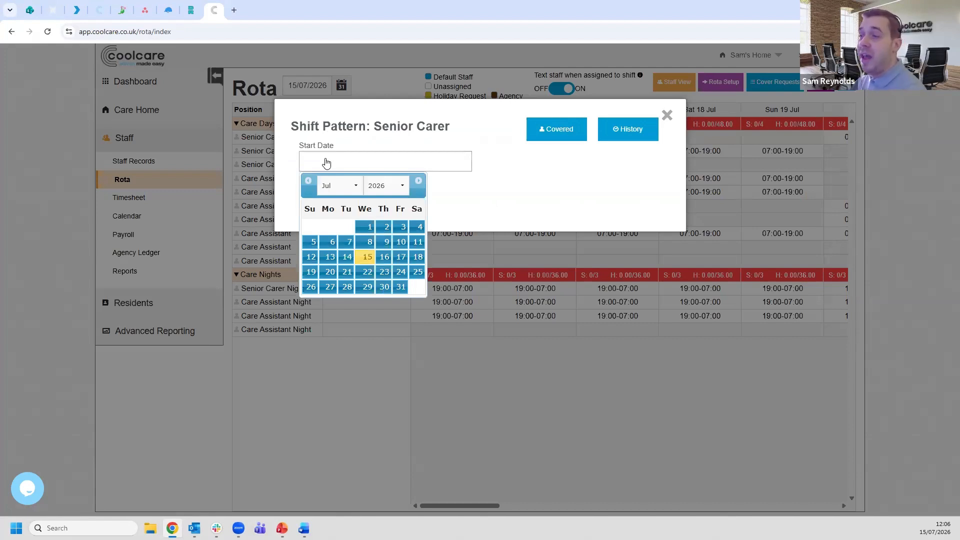
{"action": "left_click", "coordinate": [366, 258]}
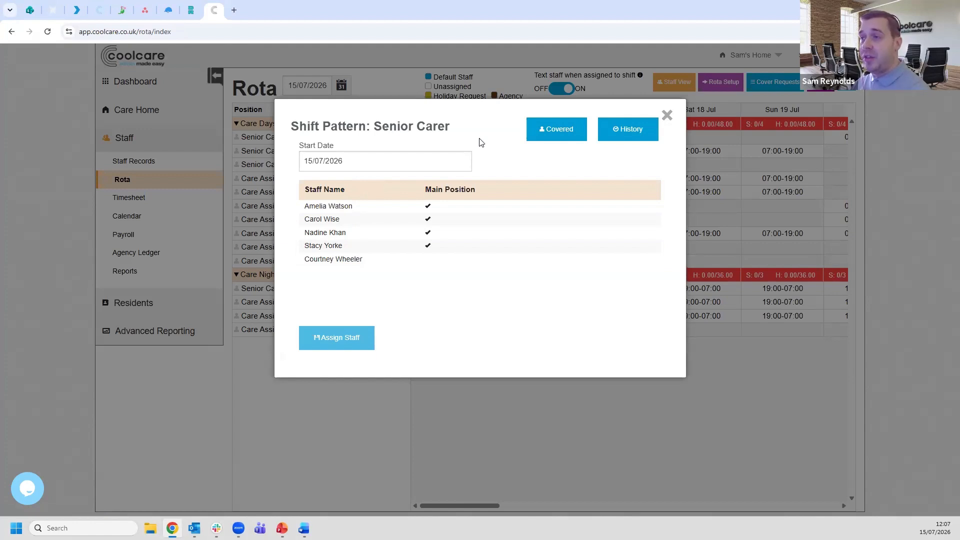
{"action": "left_click", "coordinate": [437, 218]}
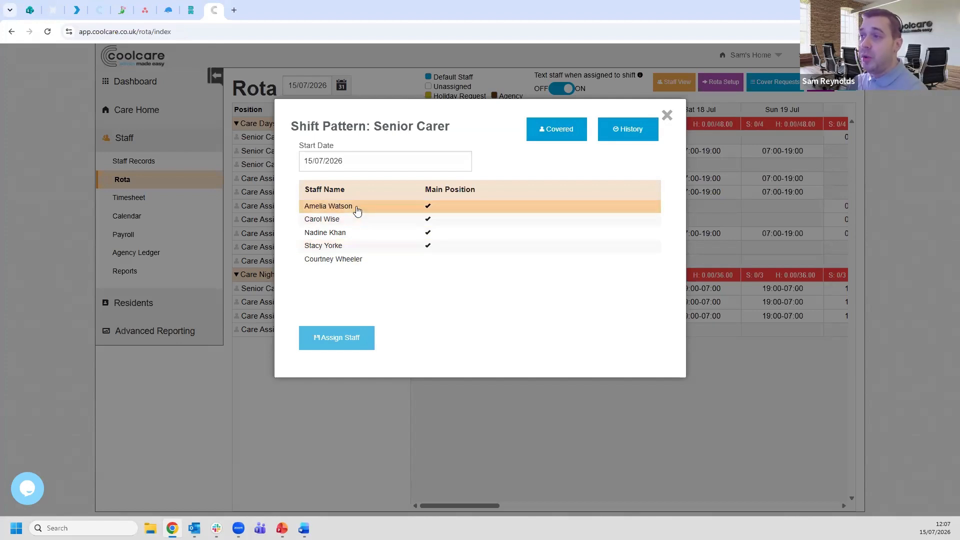
{"action": "left_click", "coordinate": [317, 206]}
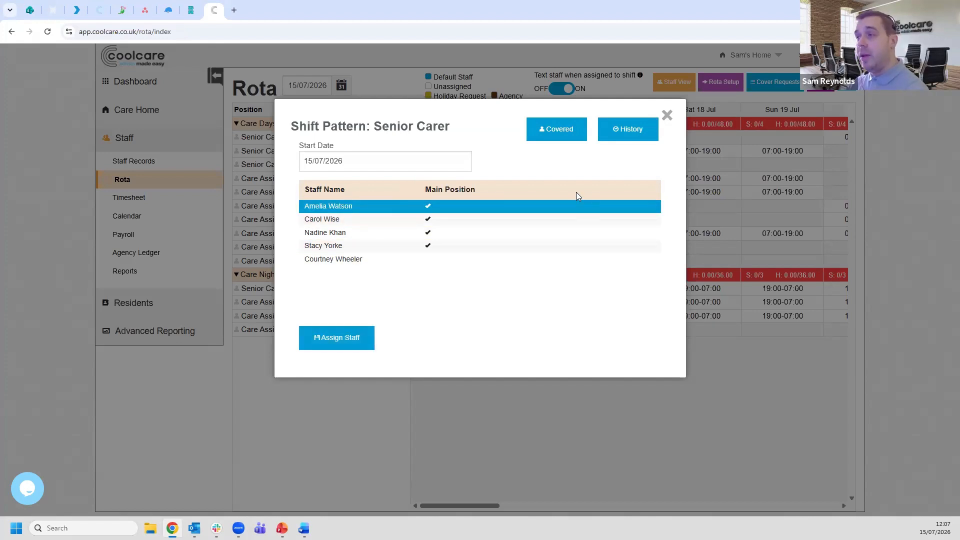
{"action": "left_click", "coordinate": [333, 344]}
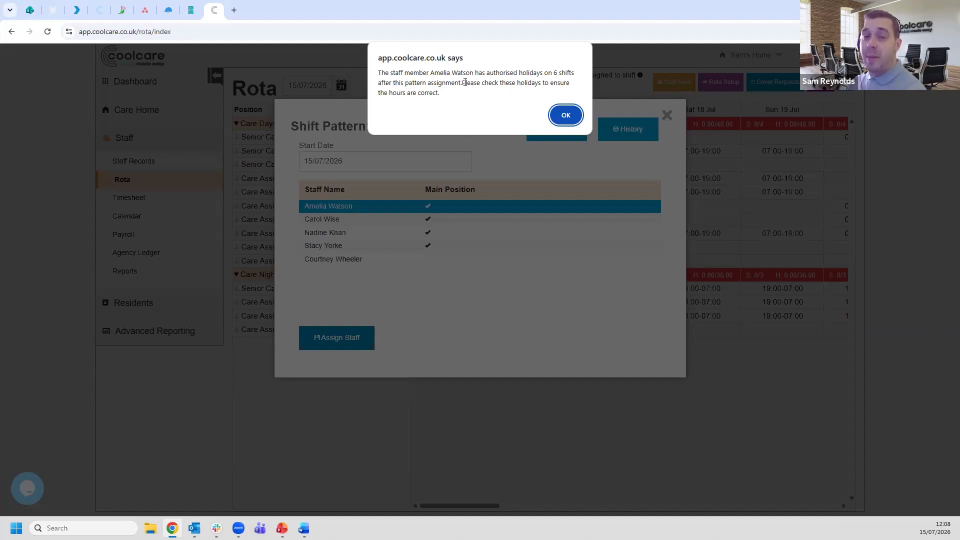
{"action": "left_click", "coordinate": [565, 117]}
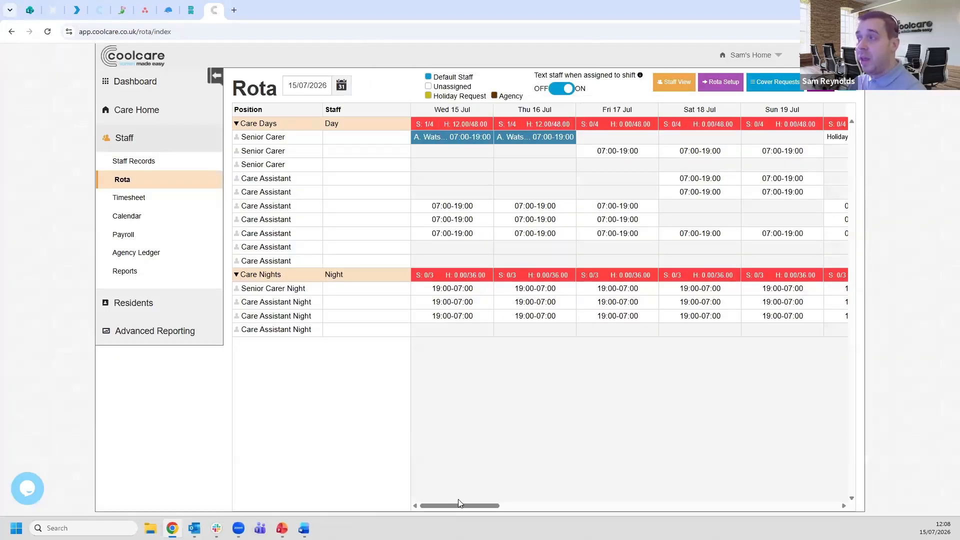
- Check the first Senior Carer pattern's assigned shifts in the following week and from 07/09/2026
{"action": "left_click_drag", "start_coordinate": [455, 508], "coordinate": [531, 497]}
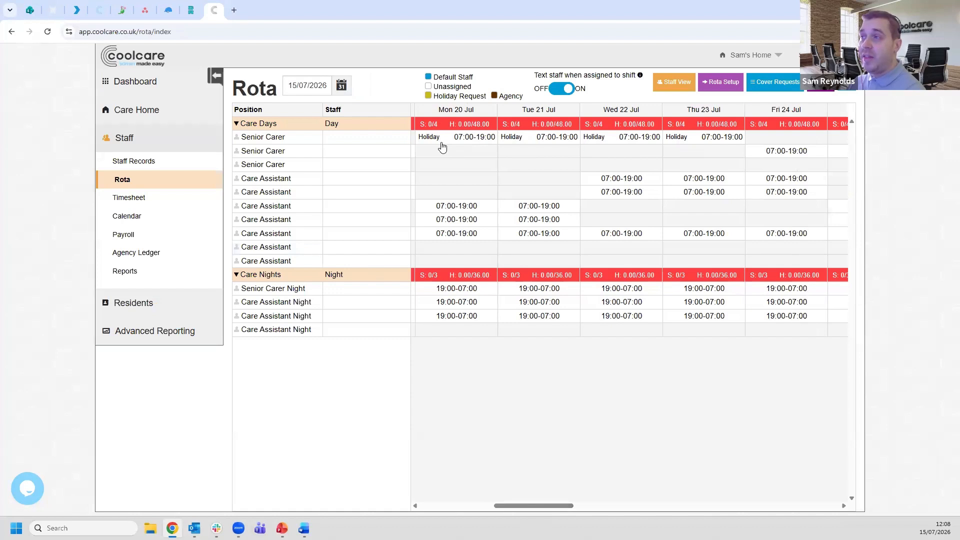
{"action": "left_click_drag", "start_coordinate": [542, 506], "coordinate": [374, 448]}
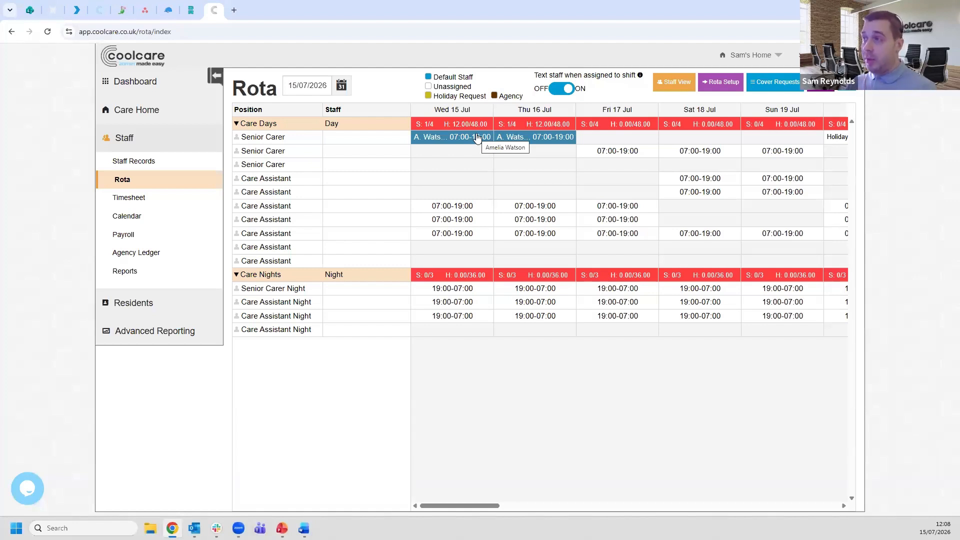
{"action": "left_click", "coordinate": [308, 92]}
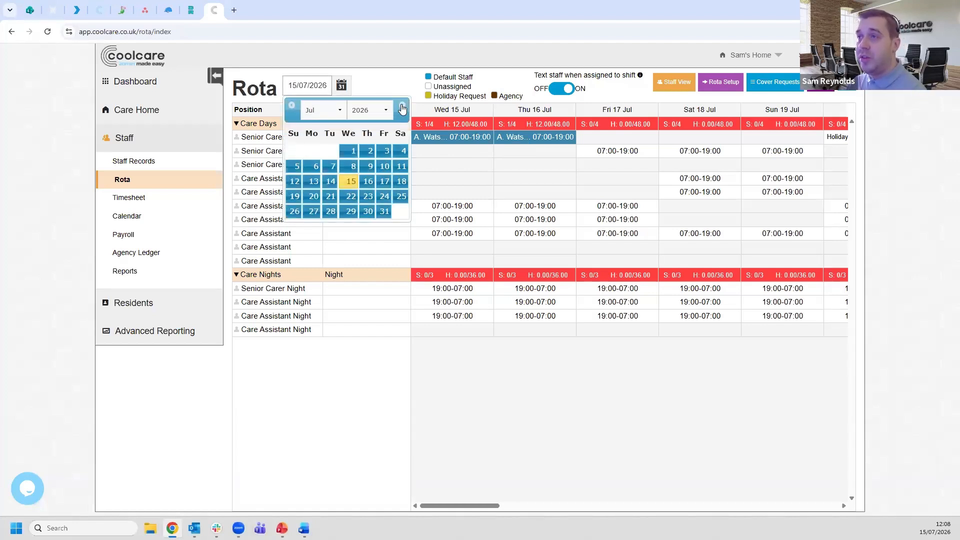
{"action": "left_click", "coordinate": [403, 106]}
{"action": "left_click", "coordinate": [403, 106]}
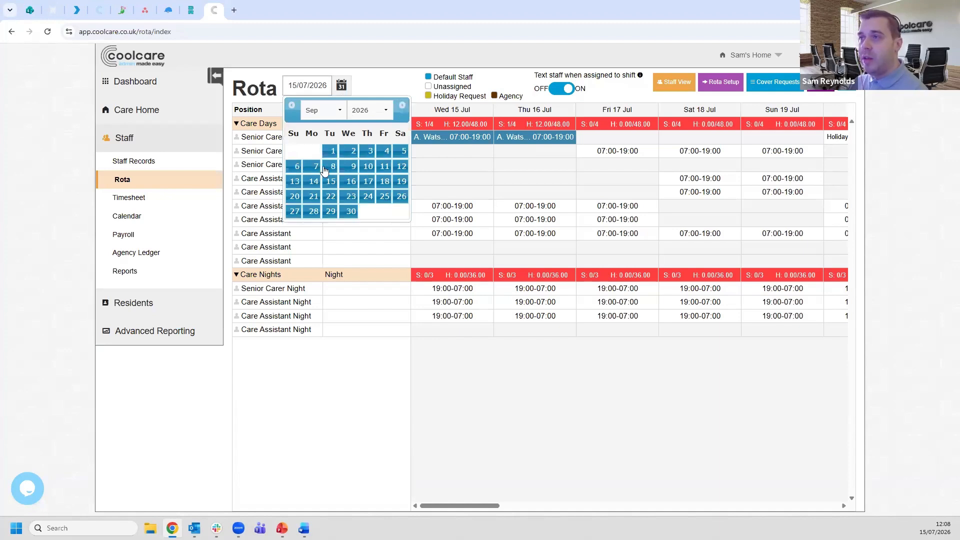
{"action": "left_click", "coordinate": [314, 167]}
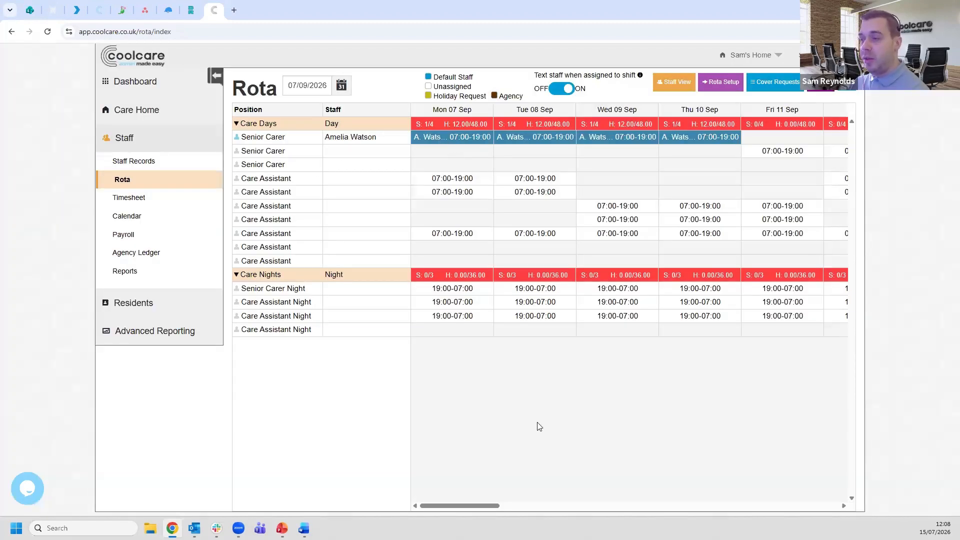
{"action": "mouse_move", "coordinate": [459, 507]}
{"action": "left_mouse_down"}
{"action": "mouse_move", "coordinate": [785, 508]}
{"action": "mouse_move", "coordinate": [447, 510]}
{"action": "left_mouse_up"}
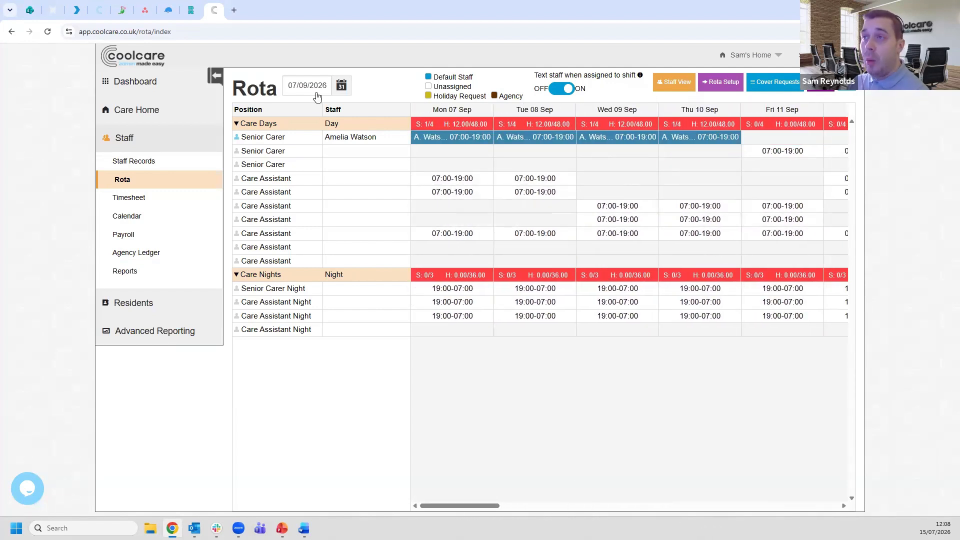
- Bring the rota back from September to 15/07/2026
{"action": "left_click", "coordinate": [291, 106]}
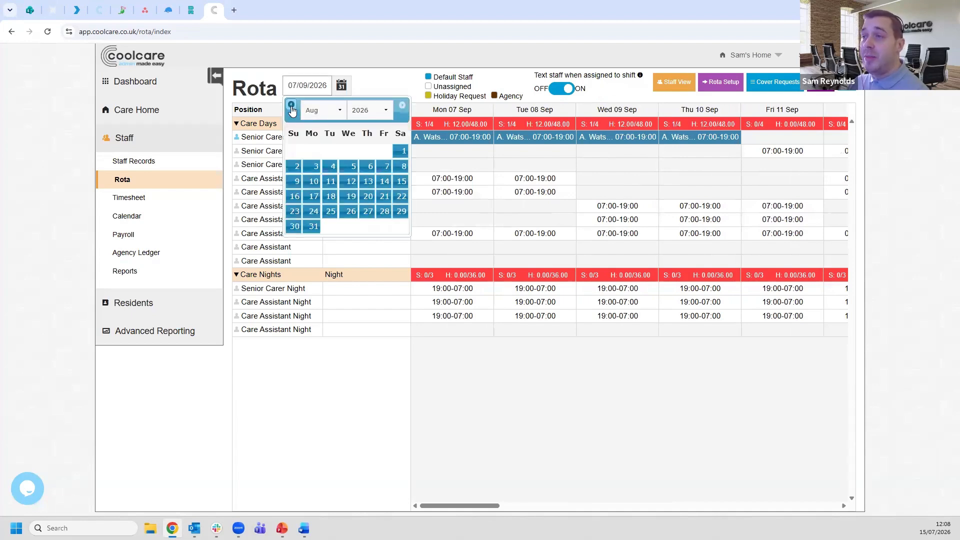
{"action": "left_click", "coordinate": [292, 108]}
{"action": "left_click", "coordinate": [352, 181]}
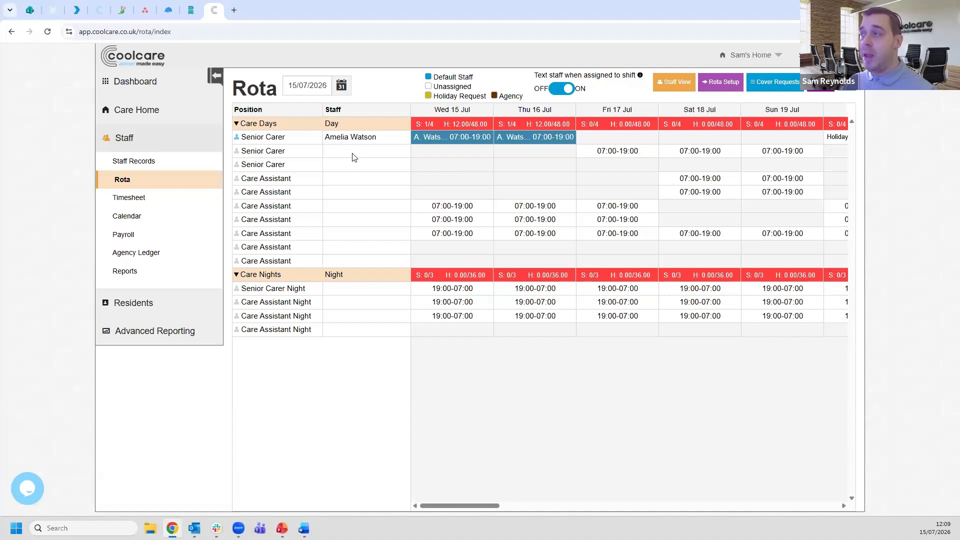
- Assign the second listed staff member to the second Senior Carer pattern in Care Days with start date 15/07/2026
{"action": "left_click", "coordinate": [412, 169]}
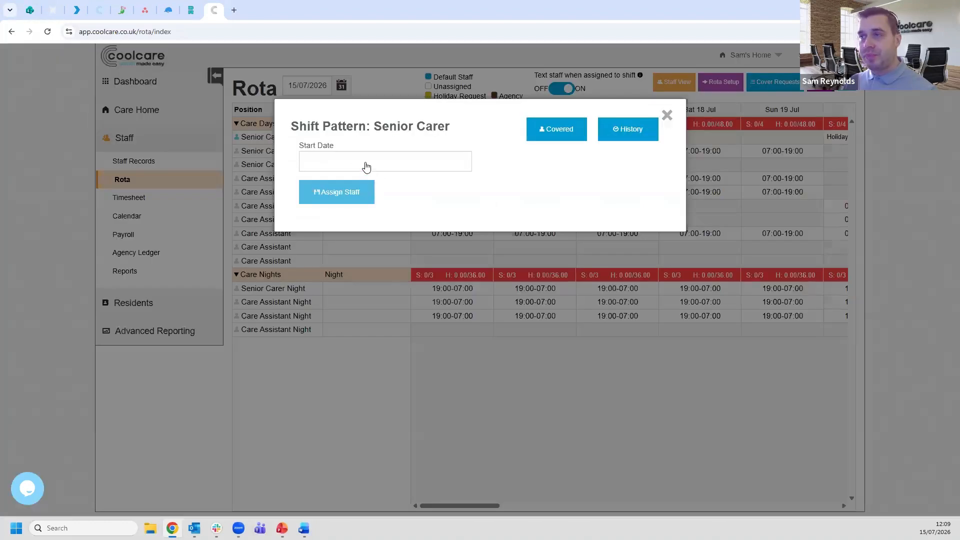
{"action": "left_click", "coordinate": [425, 158]}
{"action": "left_click", "coordinate": [366, 258]}
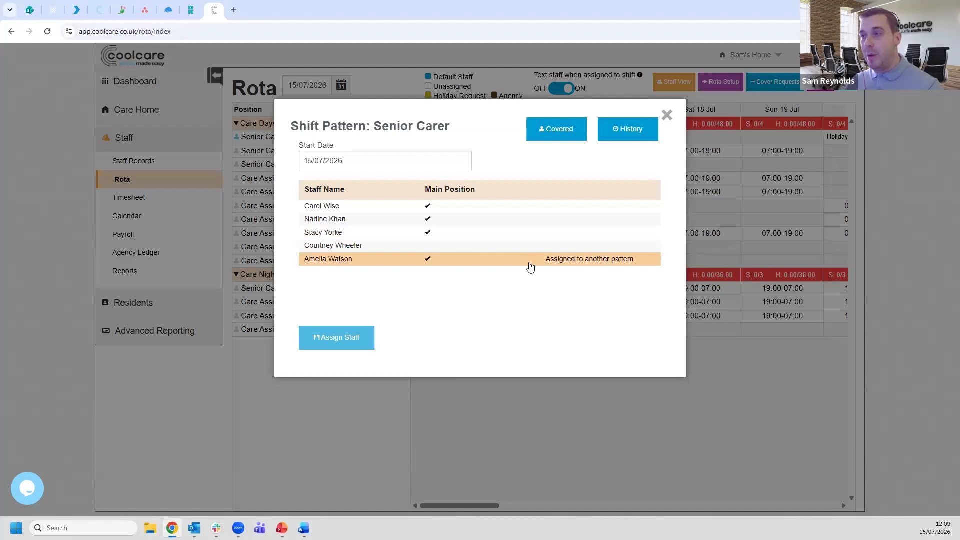
{"action": "left_click", "coordinate": [470, 220]}
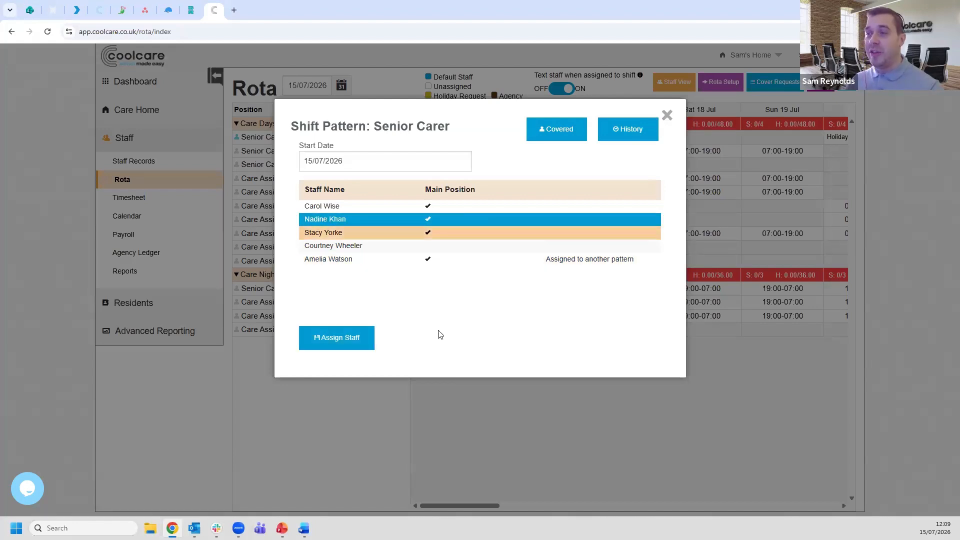
{"action": "left_click", "coordinate": [343, 343]}
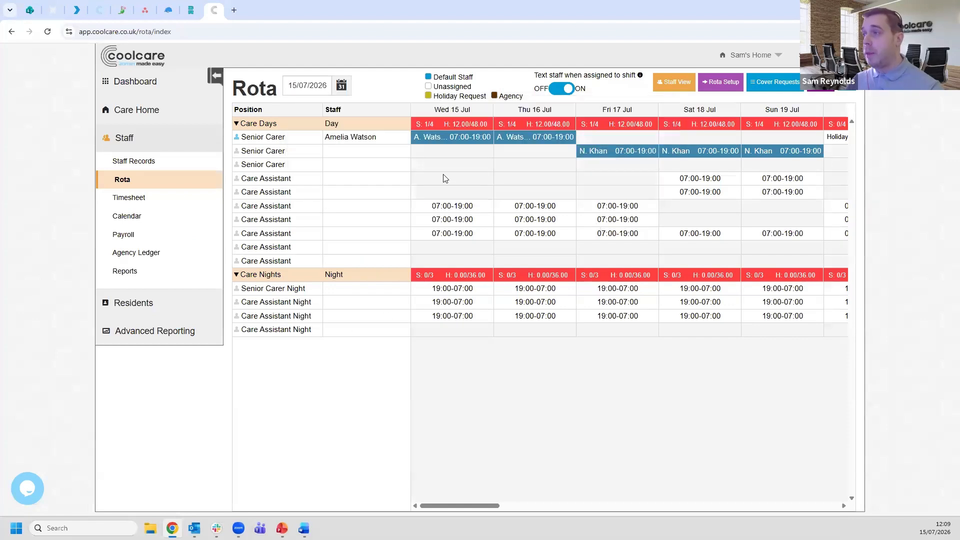
- Assign the second listed staff member to the first Care Assistant pattern in Care Days with start date 15/07/2026
{"action": "left_click", "coordinate": [370, 182]}
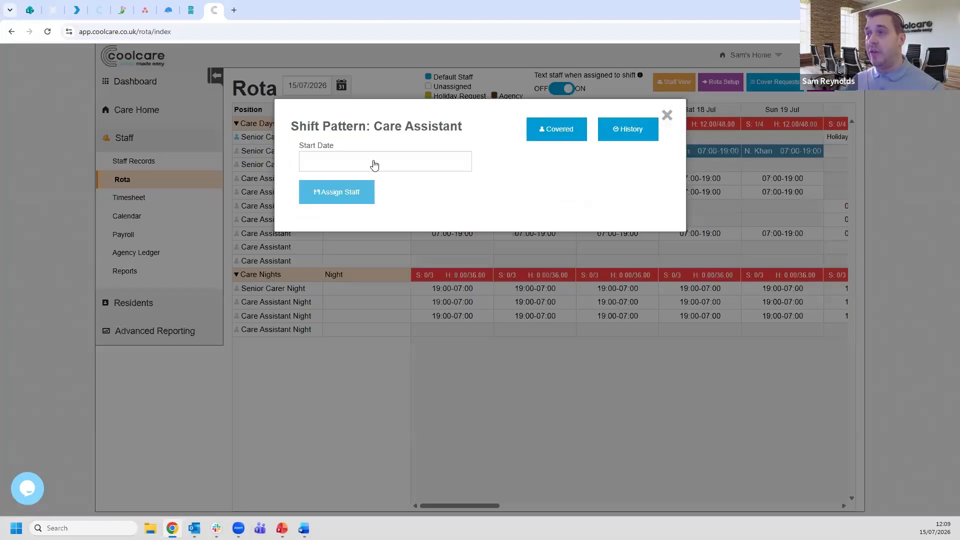
{"action": "left_click", "coordinate": [381, 166]}
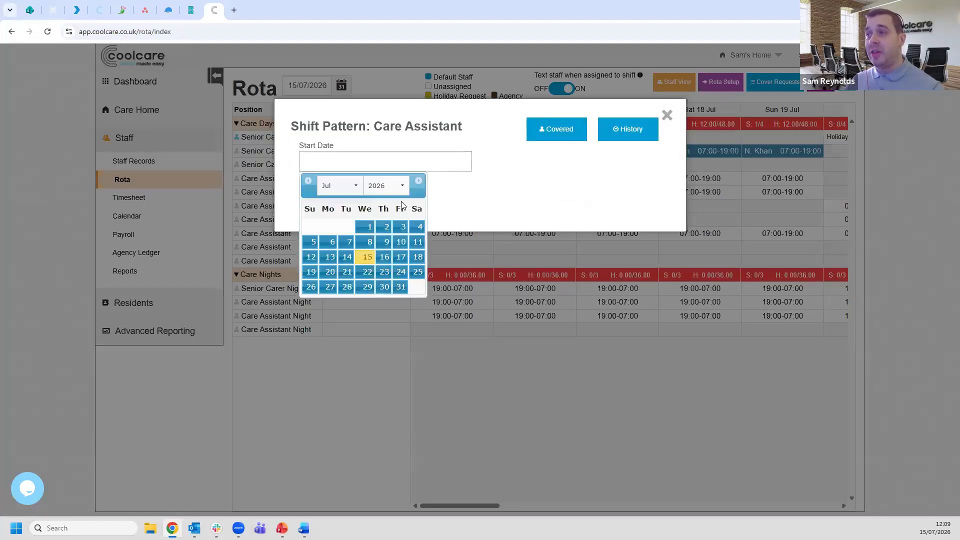
{"action": "left_click", "coordinate": [367, 255]}
{"action": "scroll", "coordinate": [425, 255], "scroll_direction": "down", "scroll_amount": 3}
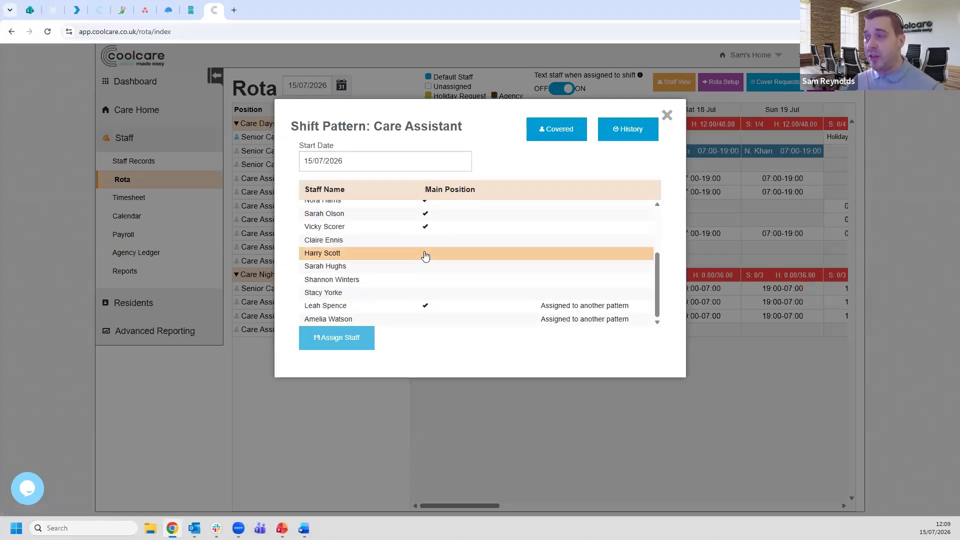
{"action": "scroll", "coordinate": [425, 255], "scroll_direction": "up", "scroll_amount": 3}
{"action": "left_click", "coordinate": [375, 219]}
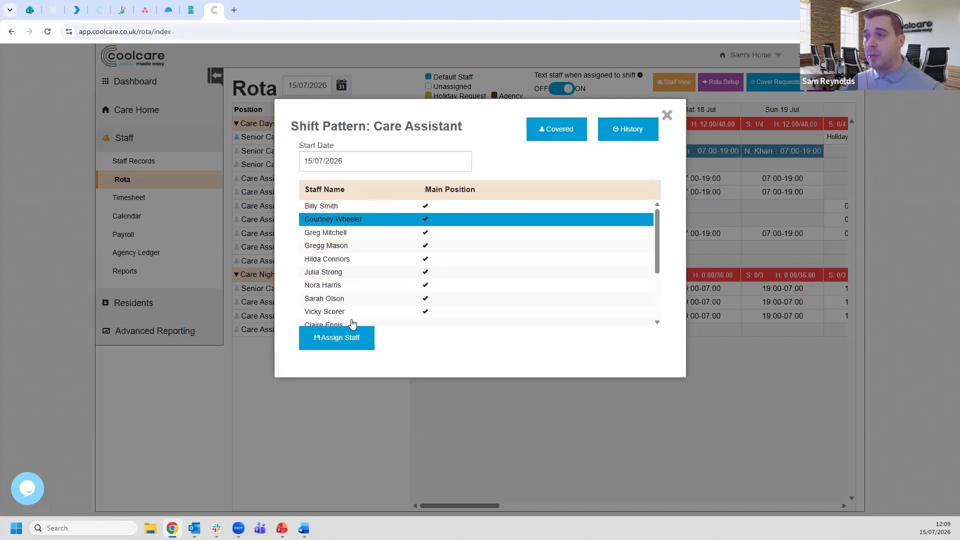
{"action": "left_click", "coordinate": [345, 340]}
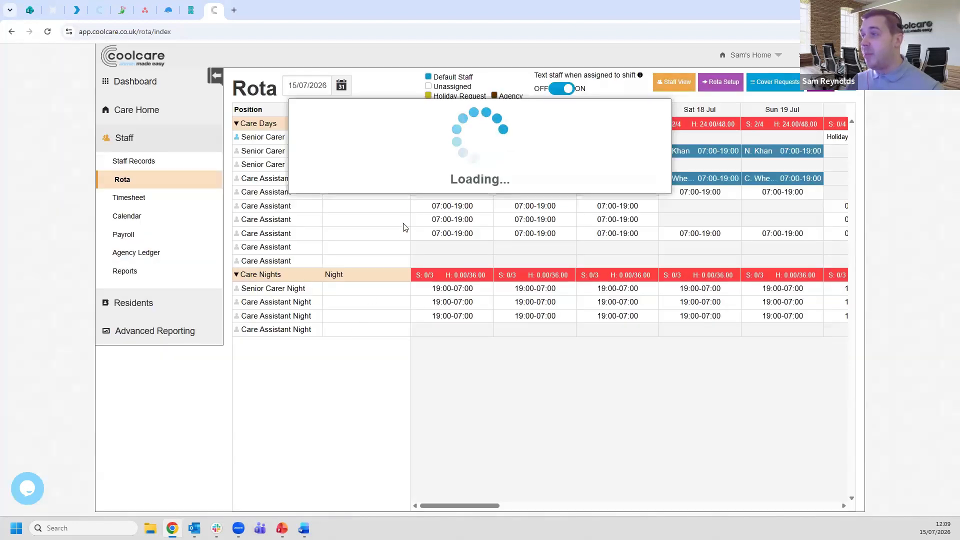
- Assign the fifth listed staff member to the second Care Assistant pattern in Care Days with start date 15/07/2026
{"action": "left_click", "coordinate": [377, 195]}
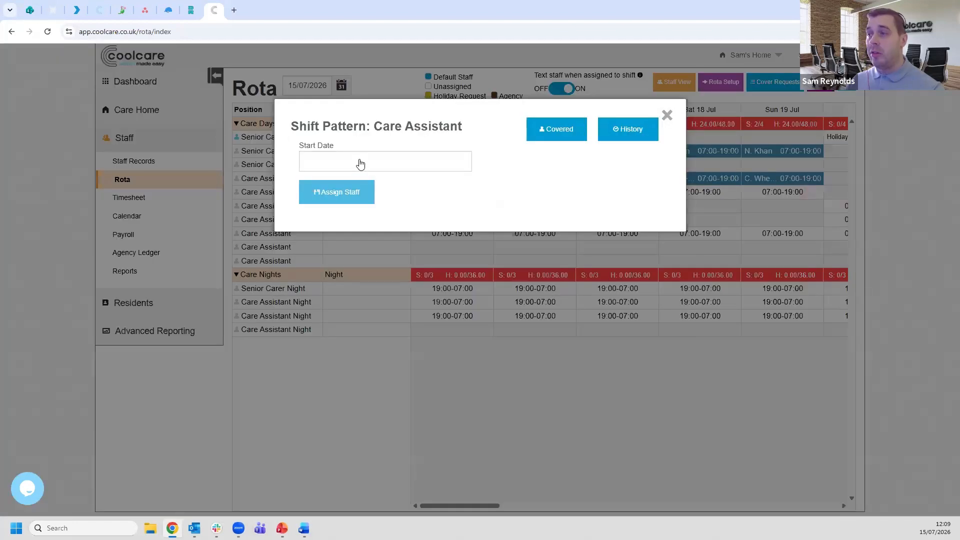
{"action": "left_click", "coordinate": [360, 162]}
{"action": "left_click", "coordinate": [364, 255]}
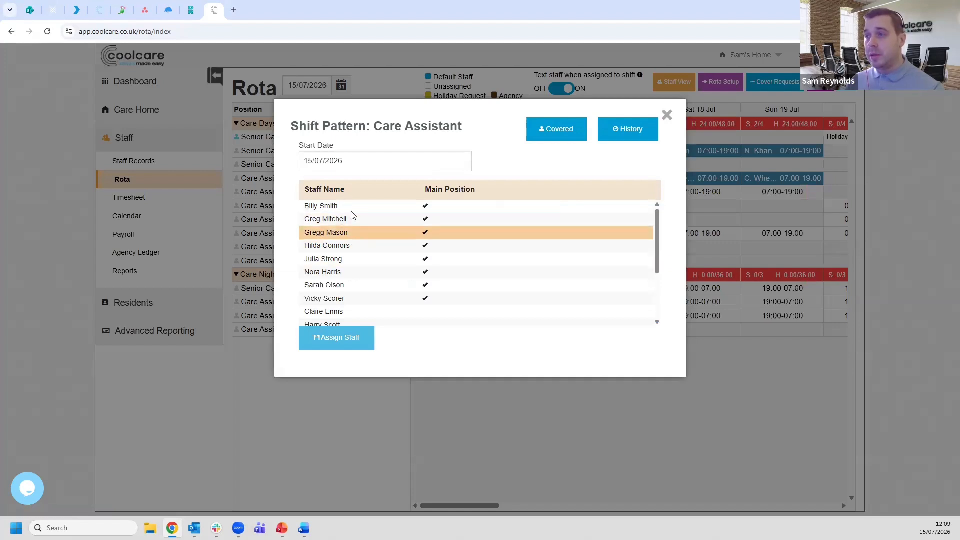
{"action": "left_click", "coordinate": [356, 261]}
{"action": "left_click", "coordinate": [350, 337]}
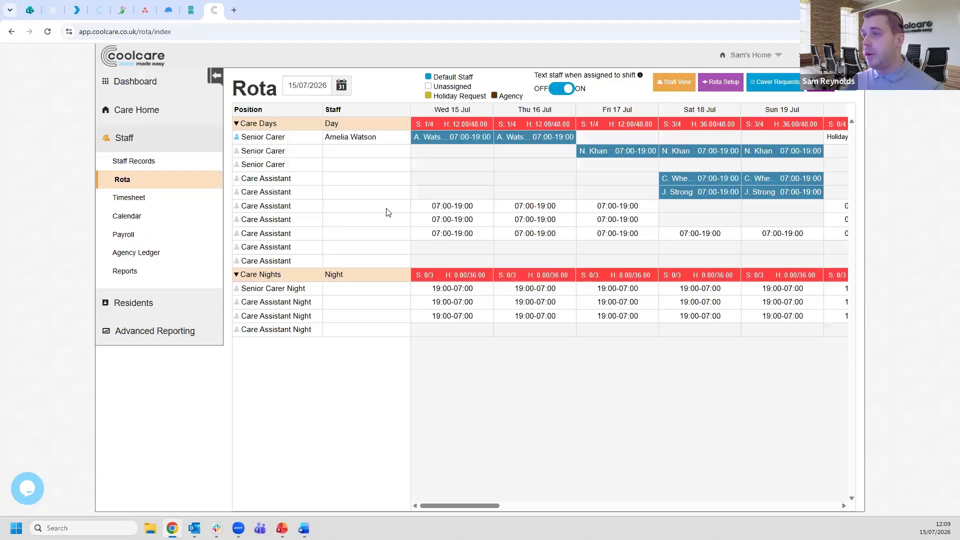
- Assign the fifth listed staff member to the third Care Assistant pattern in Care Days from 15/07/2026, accepting the authorised-holiday notice
{"action": "left_click", "coordinate": [373, 180]}
{"action": "left_click", "coordinate": [367, 257]}
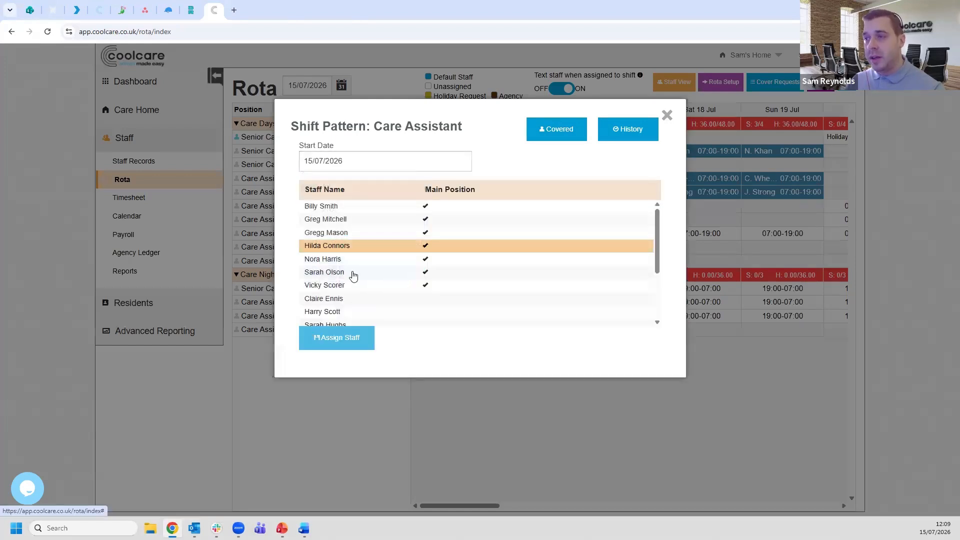
{"action": "left_click", "coordinate": [325, 258]}
{"action": "left_click", "coordinate": [337, 337]}
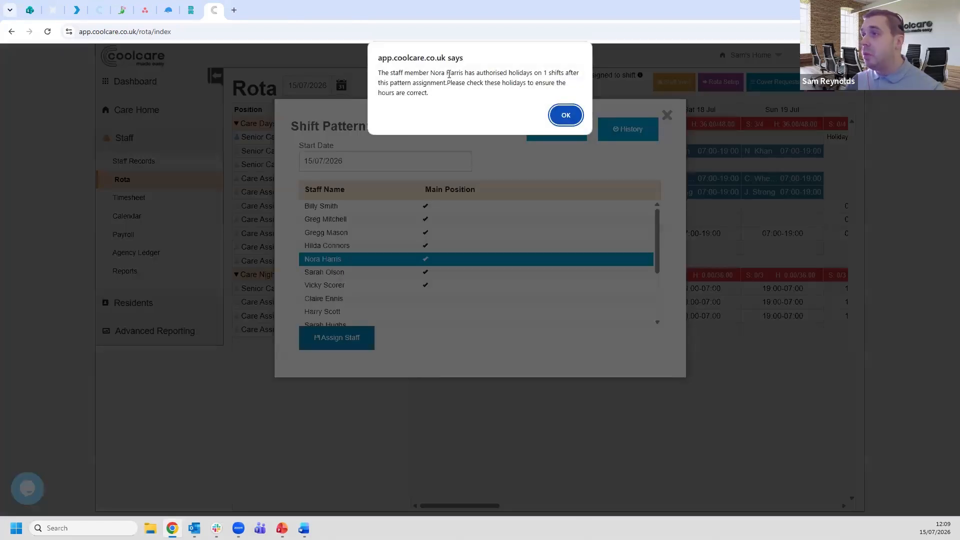
{"action": "left_click", "coordinate": [566, 115]}
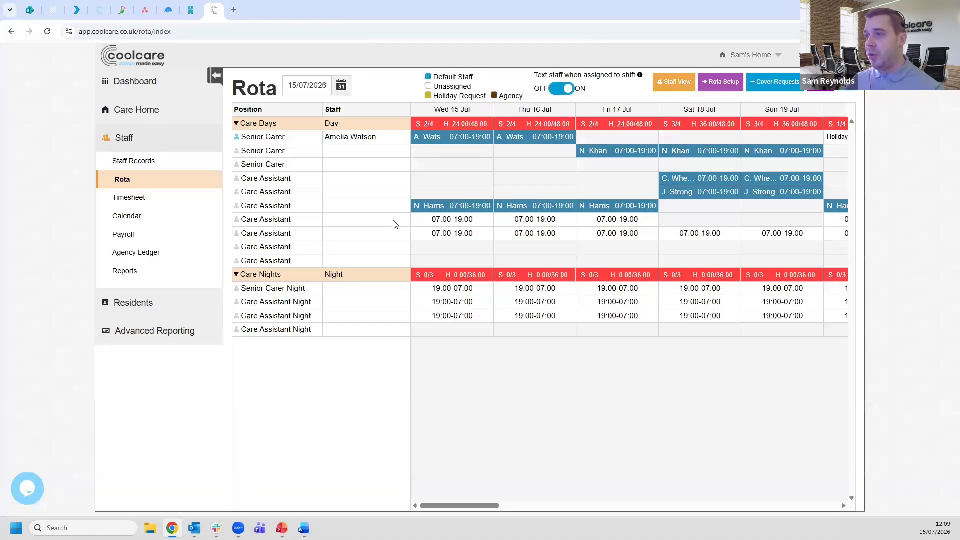
- Assign the sixth listed staff member to the fourth Care Assistant pattern in Care Days with start date 15/07/2026
{"action": "left_click", "coordinate": [367, 222]}
{"action": "left_click", "coordinate": [364, 257]}
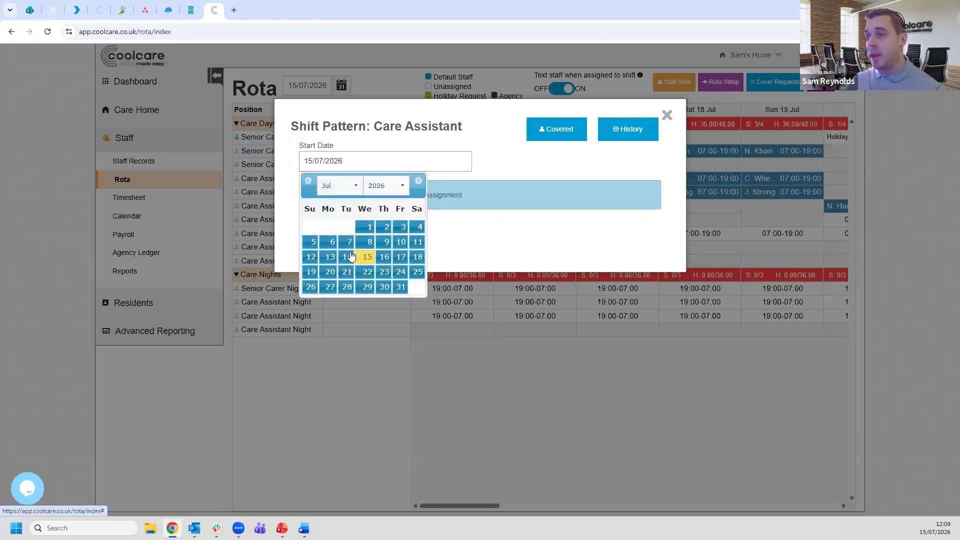
{"action": "left_click", "coordinate": [358, 272]}
{"action": "left_click", "coordinate": [353, 340]}
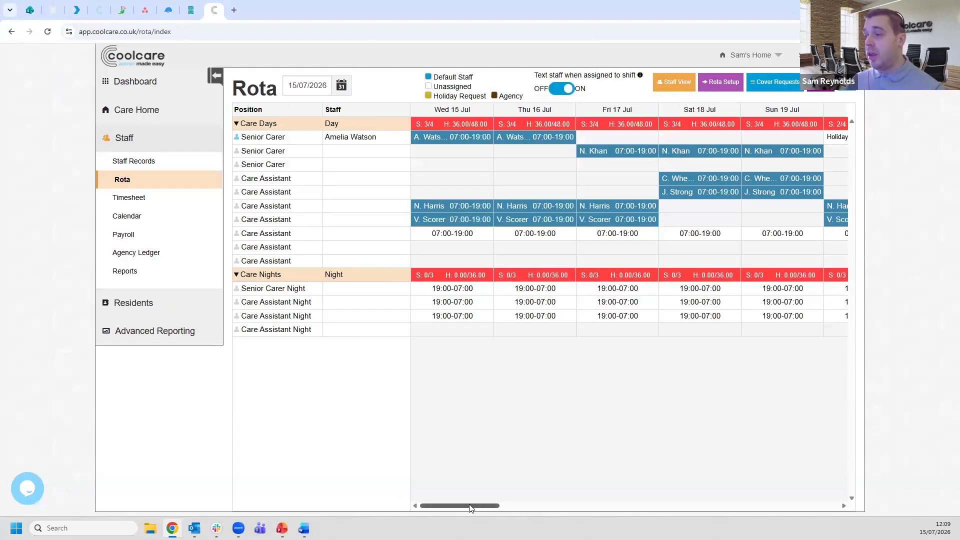
- Reload the rota and expand the Care Days and Care Nights groups
{"action": "left_click_drag", "start_coordinate": [494, 505], "coordinate": [440, 506]}
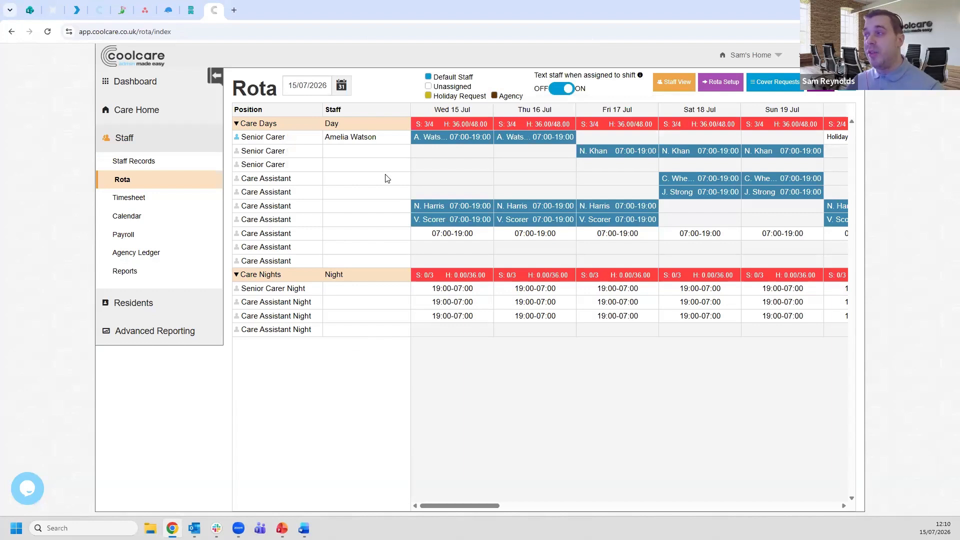
{"action": "left_click", "coordinate": [158, 185]}
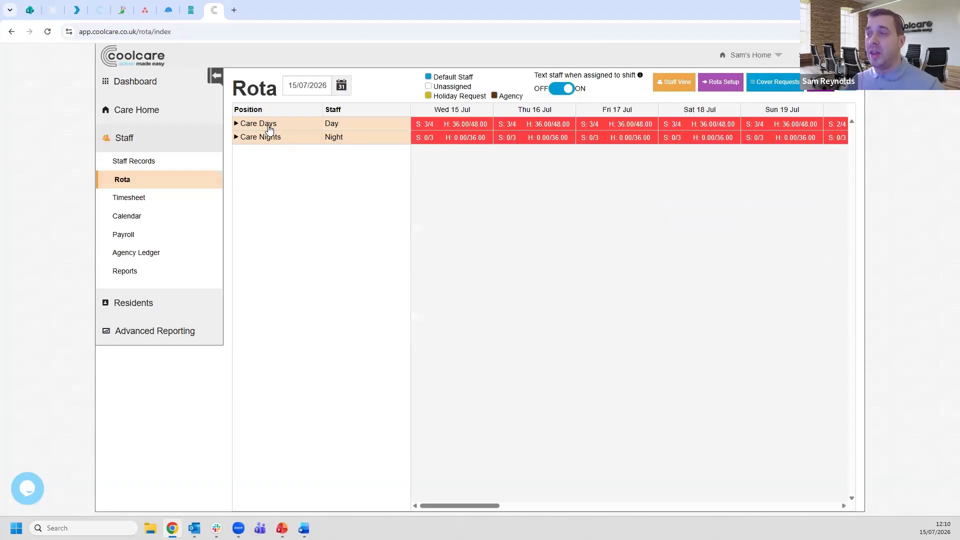
{"action": "left_click", "coordinate": [270, 125]}
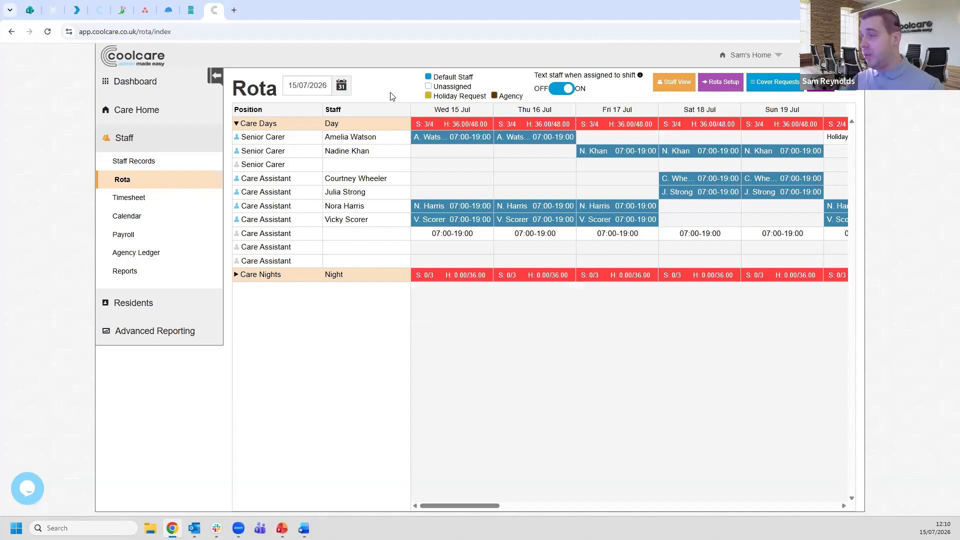
{"action": "left_click", "coordinate": [308, 276]}
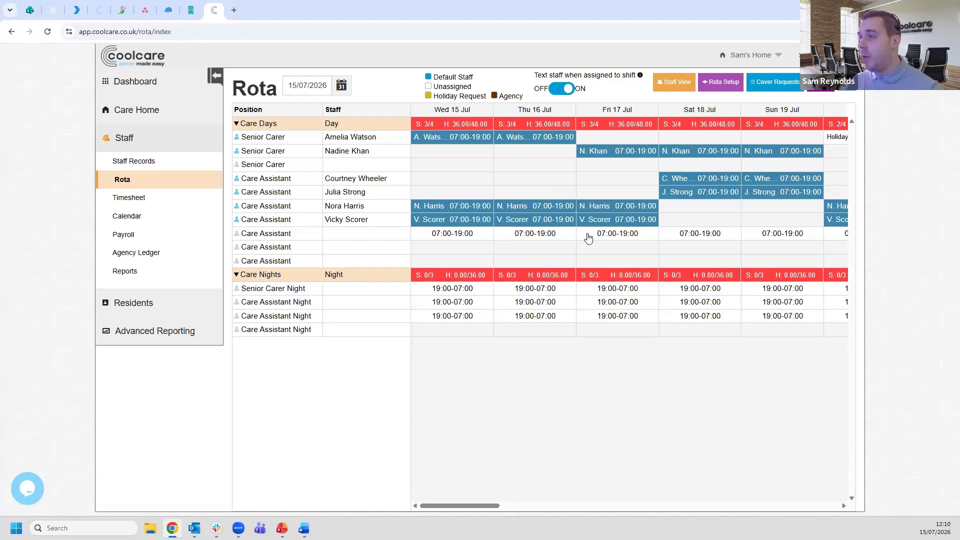
- Open the unassigned Care Assistant day shift on 15/07/2026 and review the staff list's positions, assigned hours and other events
{"action": "left_click", "coordinate": [459, 237]}
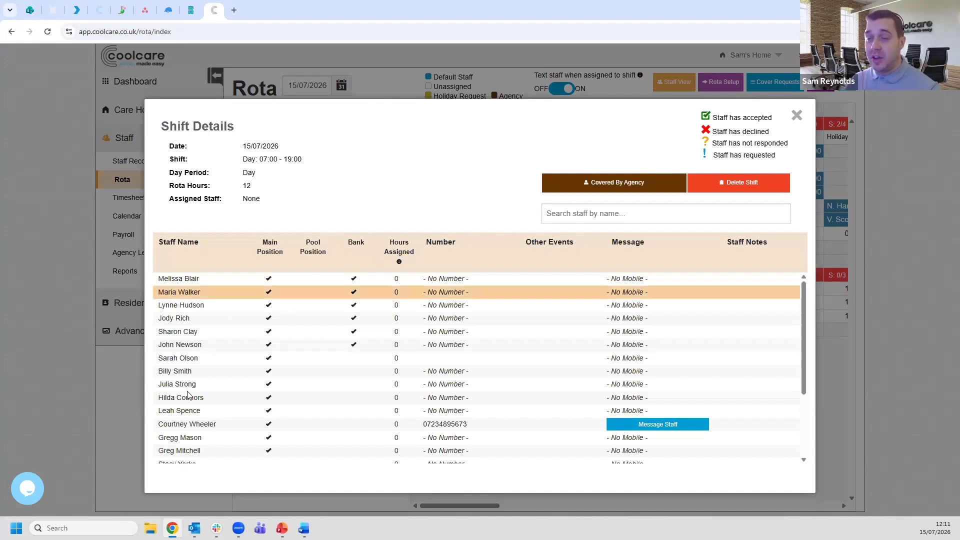
{"action": "scroll", "coordinate": [198, 284], "scroll_direction": "down", "scroll_amount": 1}
{"action": "scroll", "coordinate": [255, 320], "scroll_direction": "down", "scroll_amount": 1}
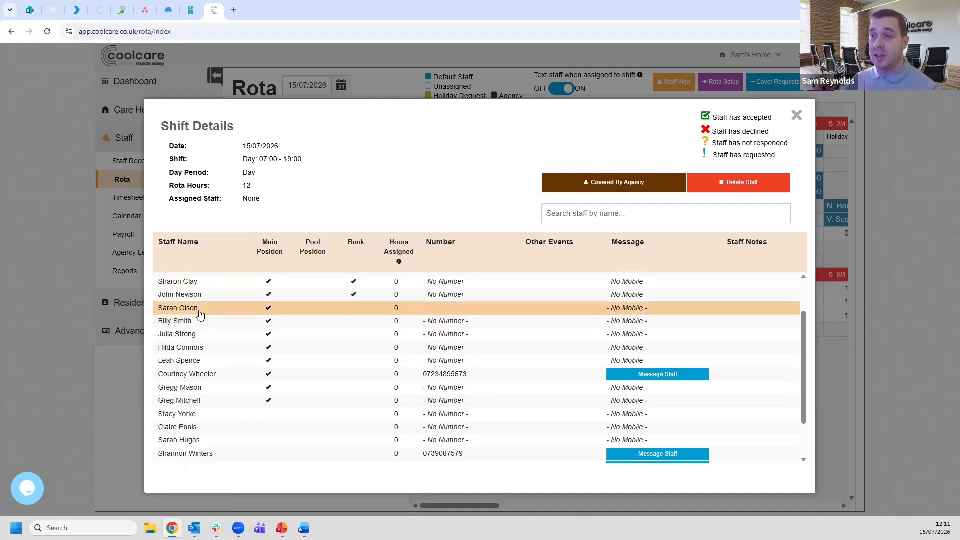
{"action": "scroll", "coordinate": [275, 322], "scroll_direction": "down", "scroll_amount": 1}
{"action": "scroll", "coordinate": [290, 330], "scroll_direction": "up", "scroll_amount": 3}
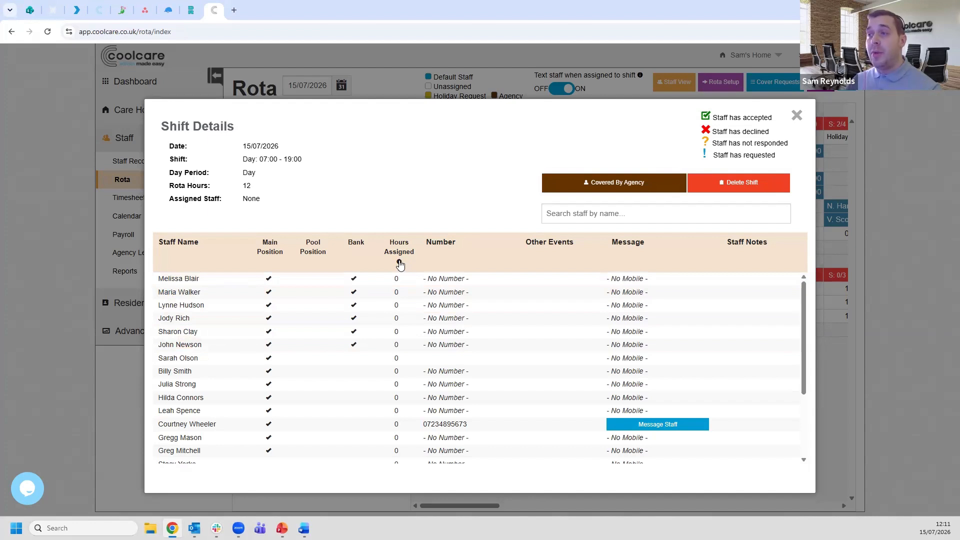
{"action": "mouse_move", "coordinate": [399, 263]}
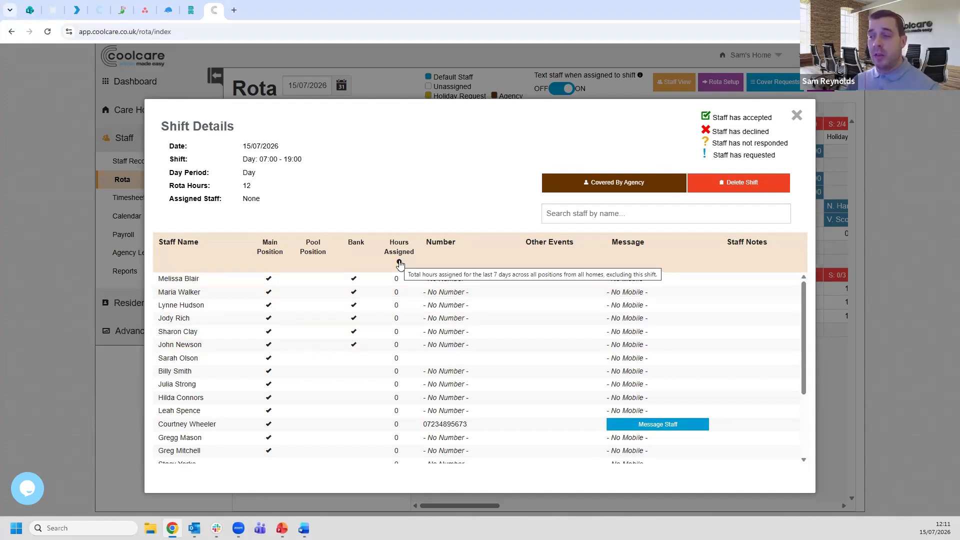
{"action": "scroll", "coordinate": [398, 350], "scroll_direction": "down", "scroll_amount": 2}
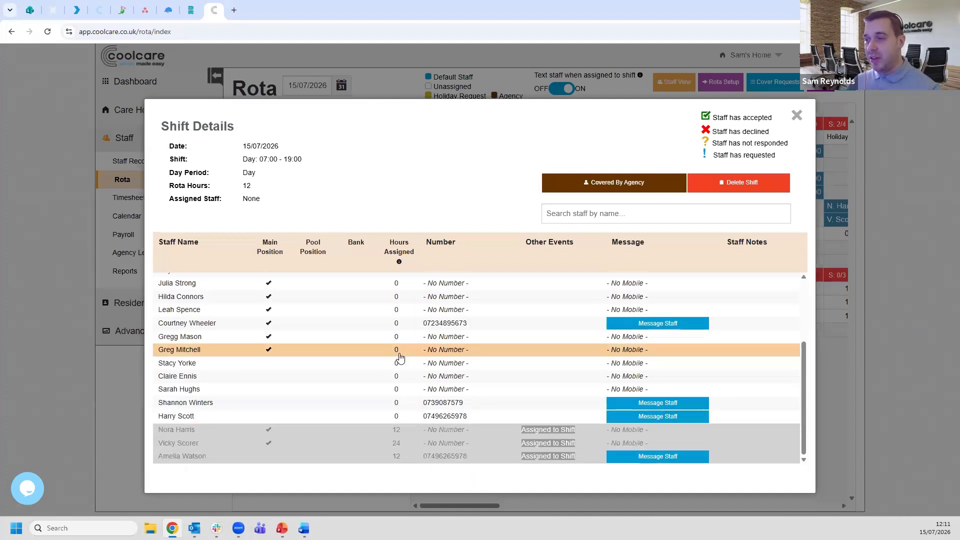
{"action": "scroll", "coordinate": [397, 333], "scroll_direction": "up", "scroll_amount": 2}
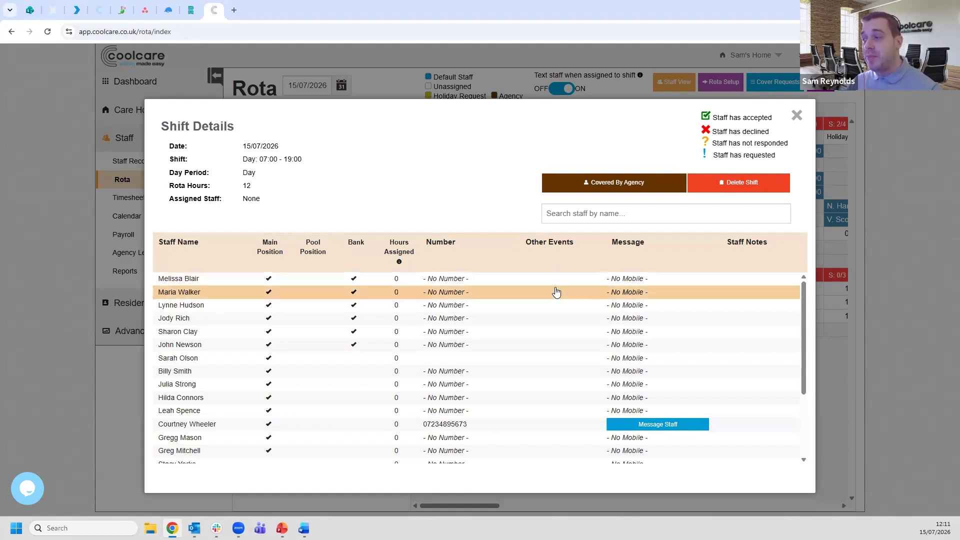
{"action": "scroll", "coordinate": [556, 293], "scroll_direction": "down", "scroll_amount": 2}
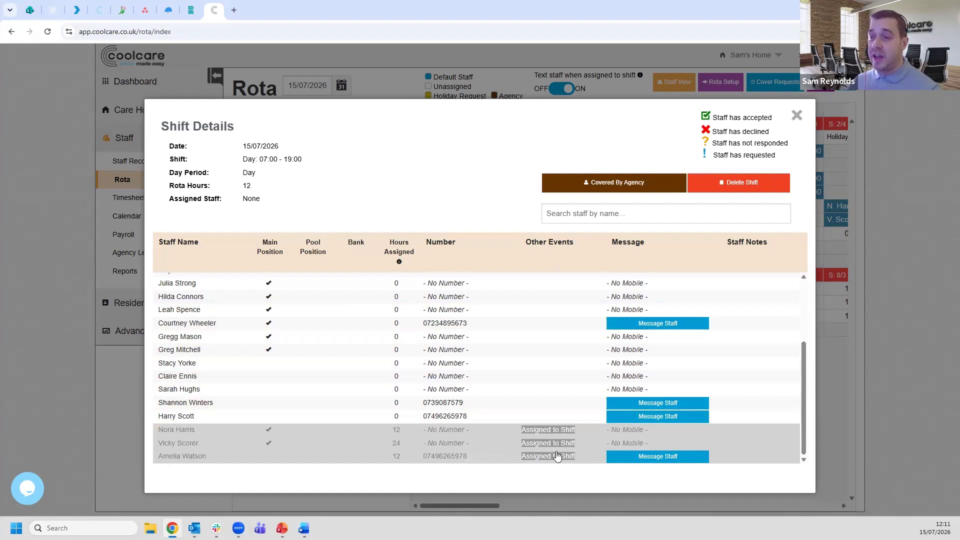
{"action": "double_click", "coordinate": [534, 440]}
{"action": "triple_click", "coordinate": [531, 433]}
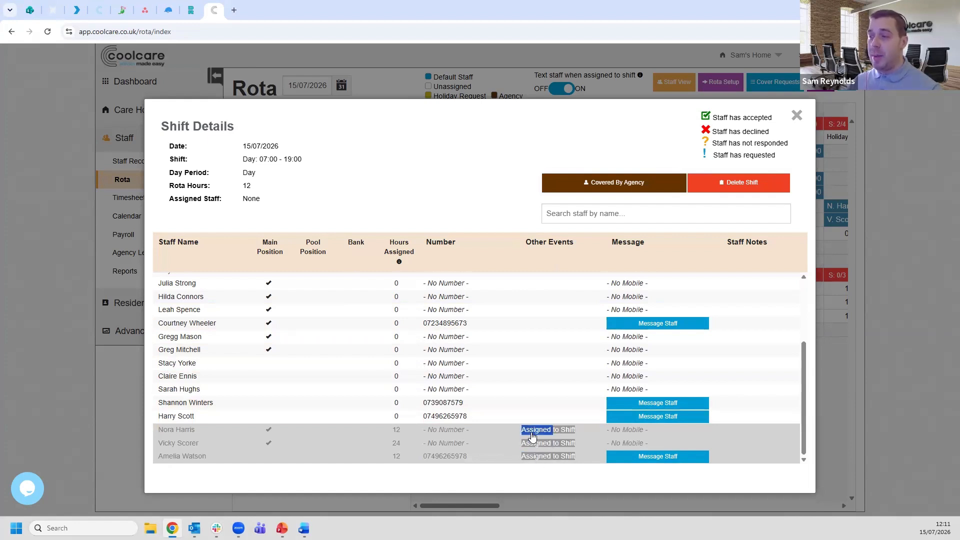
{"action": "left_click", "coordinate": [530, 446]}
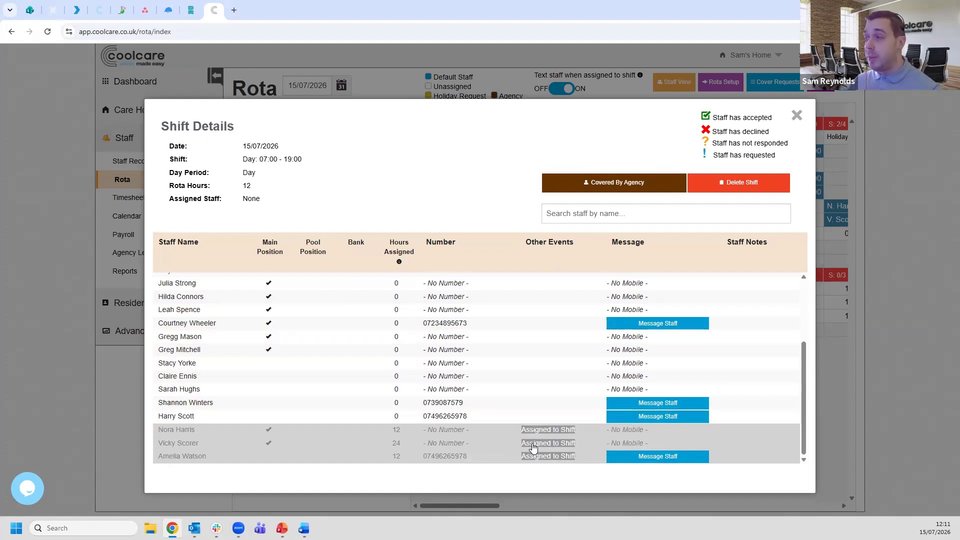
- Assign the seventh listed staff member, the first non-bank one, to the open Care Assistant day shift on 15/07/2026
{"action": "scroll", "coordinate": [553, 407], "scroll_direction": "up", "scroll_amount": 4}
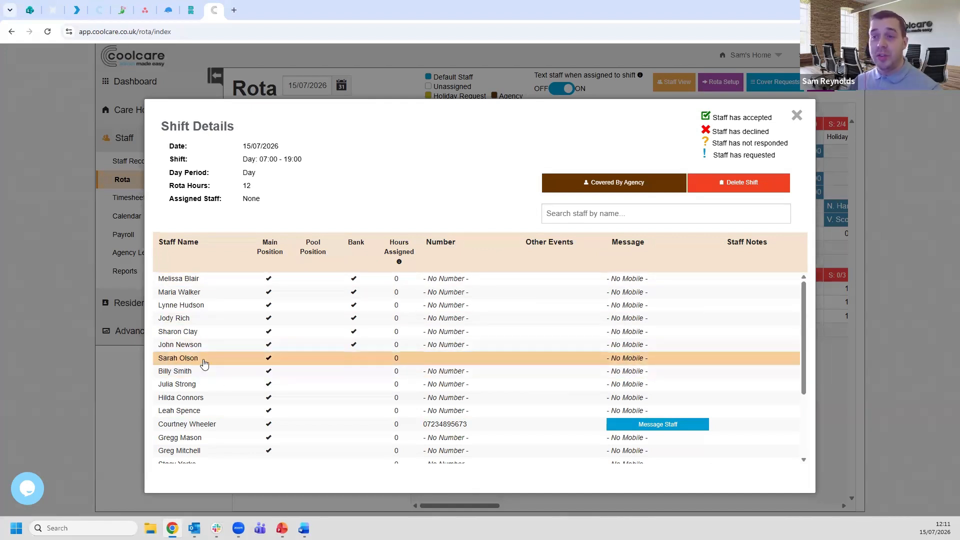
{"action": "left_click", "coordinate": [183, 359]}
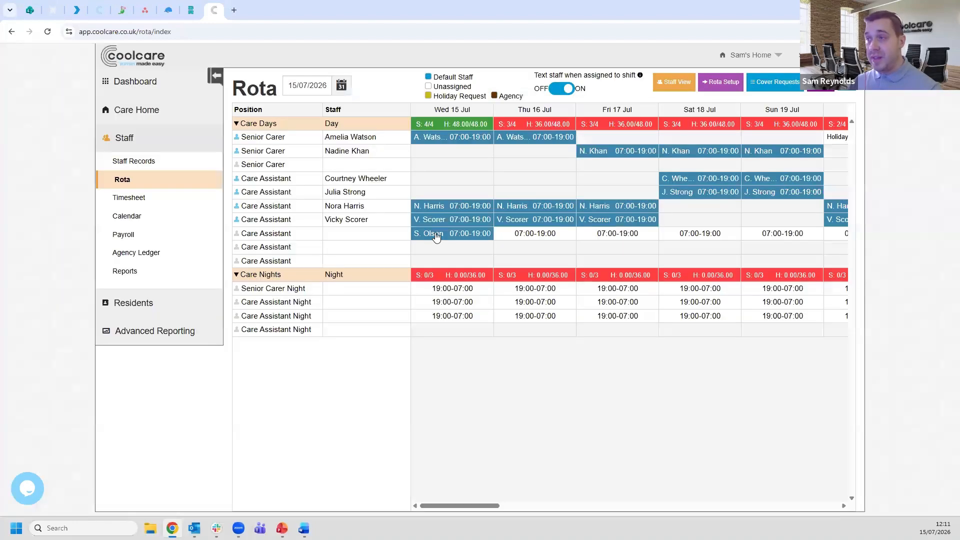
- Fill the 15/07/2026 night shifts with the first listed staff member for Senior Carer Night and the second listed for each Care Assistant Night shift
{"action": "left_click", "coordinate": [461, 292]}
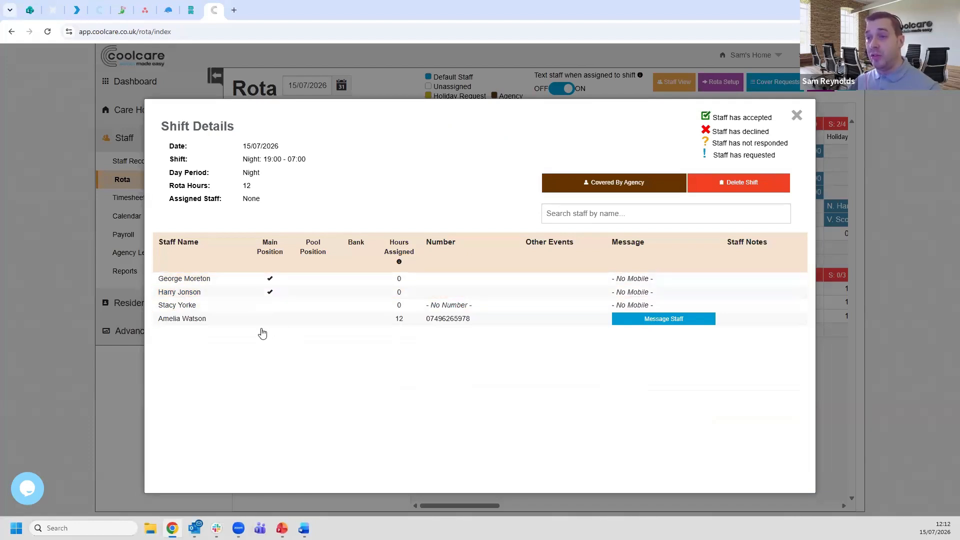
{"action": "left_click", "coordinate": [403, 279]}
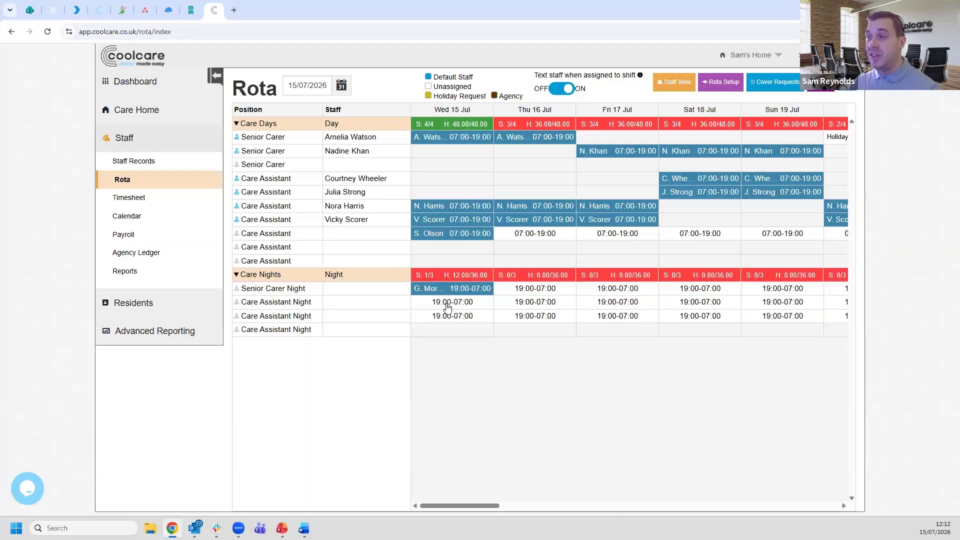
{"action": "left_click", "coordinate": [445, 304]}
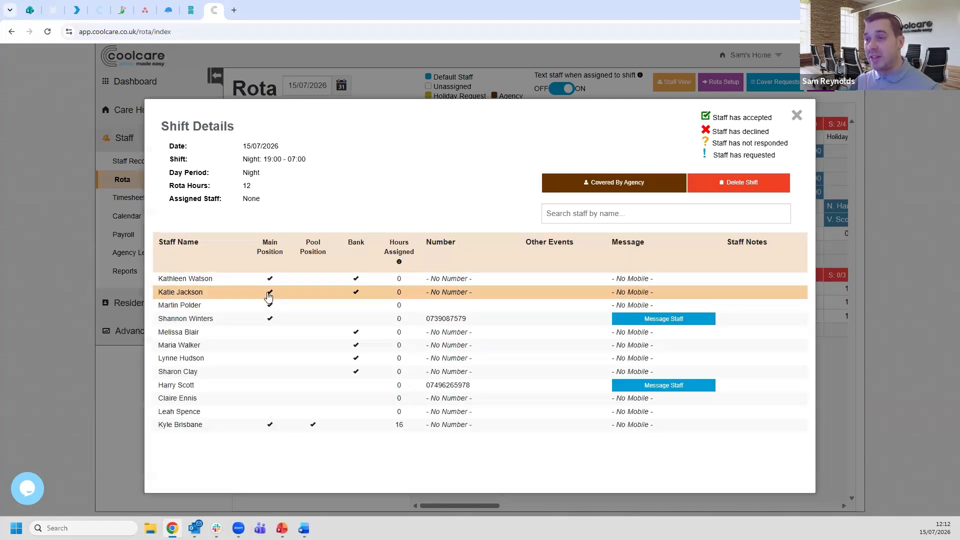
{"action": "left_click", "coordinate": [270, 294]}
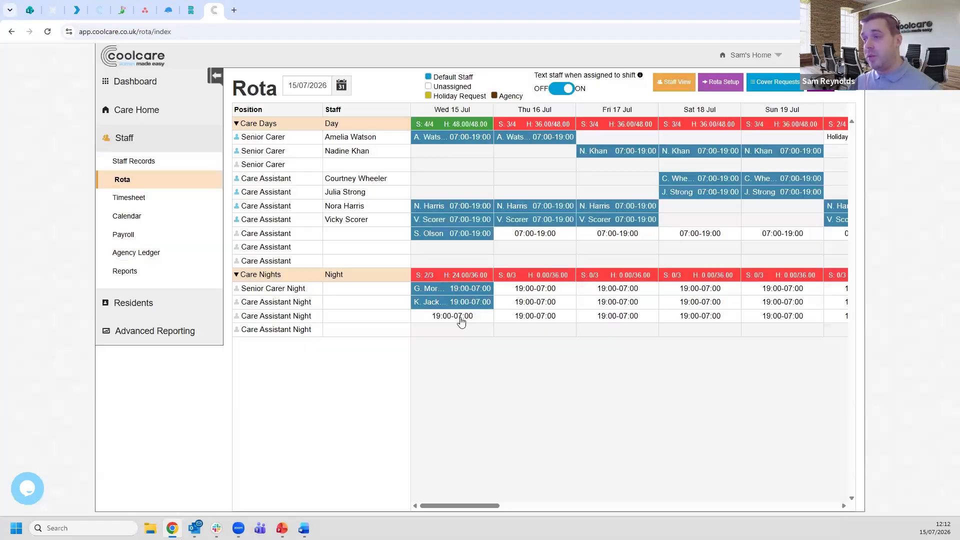
{"action": "left_click", "coordinate": [462, 317]}
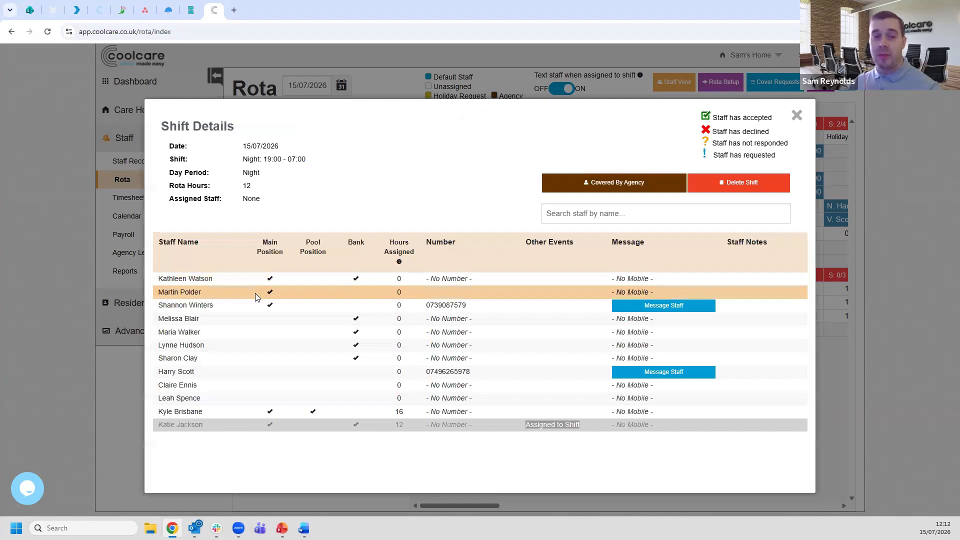
{"action": "left_click", "coordinate": [255, 294]}
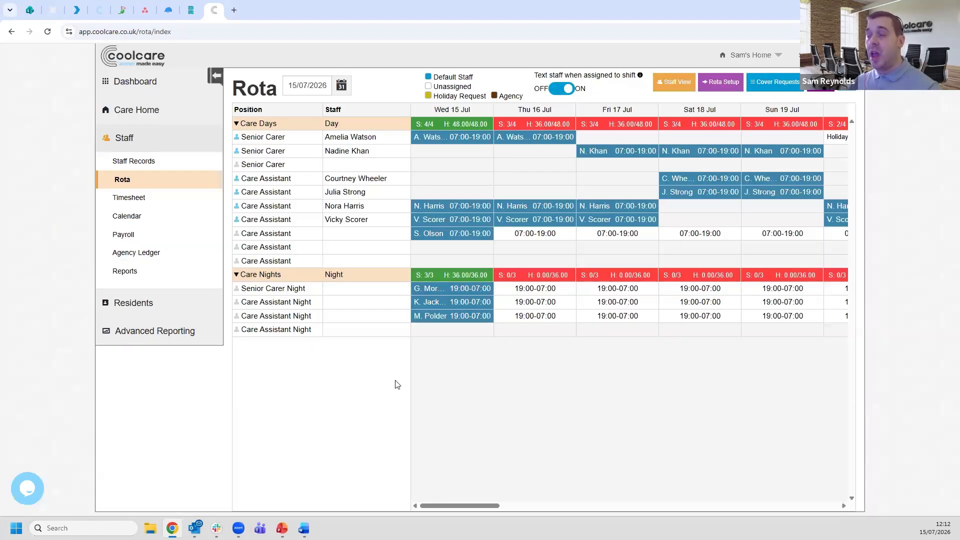
- Assign the fifth listed staff member to the unassigned Care Assistant day shift on Thursday 16 July
{"action": "left_click", "coordinate": [533, 236]}
{"action": "left_click", "coordinate": [223, 333]}
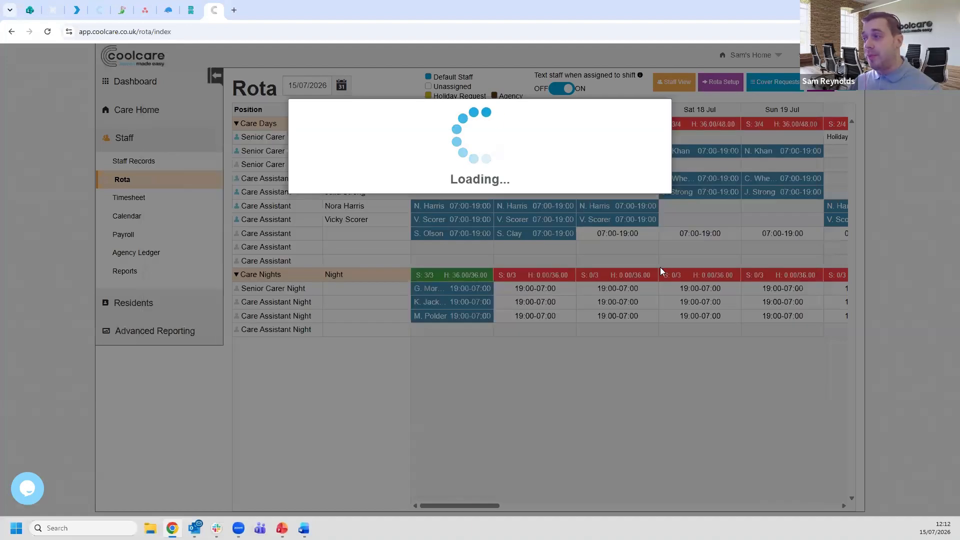
- Assign the sixth listed staff member, the last bank one, to the unassigned Care Assistant day shift on 17/07/2026
{"action": "left_click", "coordinate": [601, 239]}
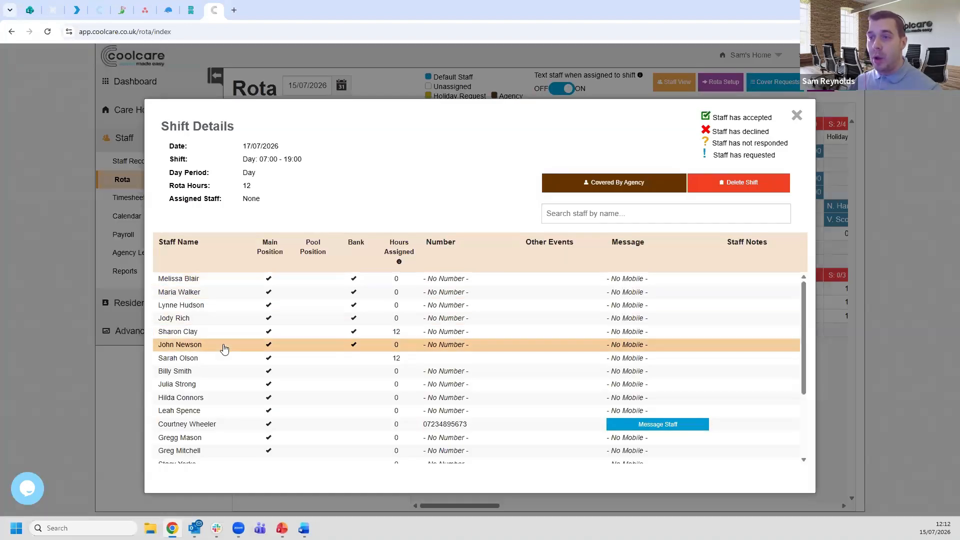
{"action": "left_click", "coordinate": [222, 344]}
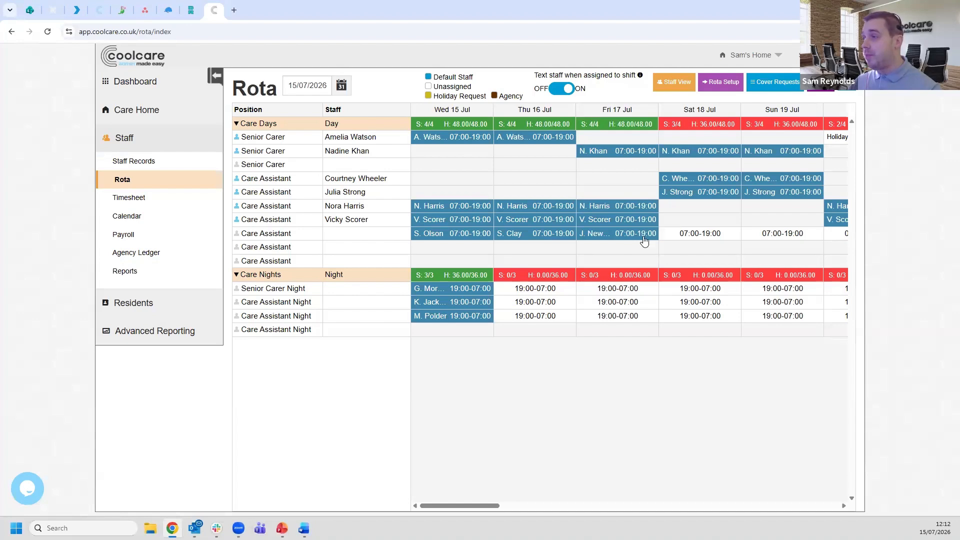
- Cover the unassigned Care Assistant day shift on 18/07/2026 by agency, using Cool Agency with the reason Temporary Cover
{"action": "left_click", "coordinate": [682, 240]}
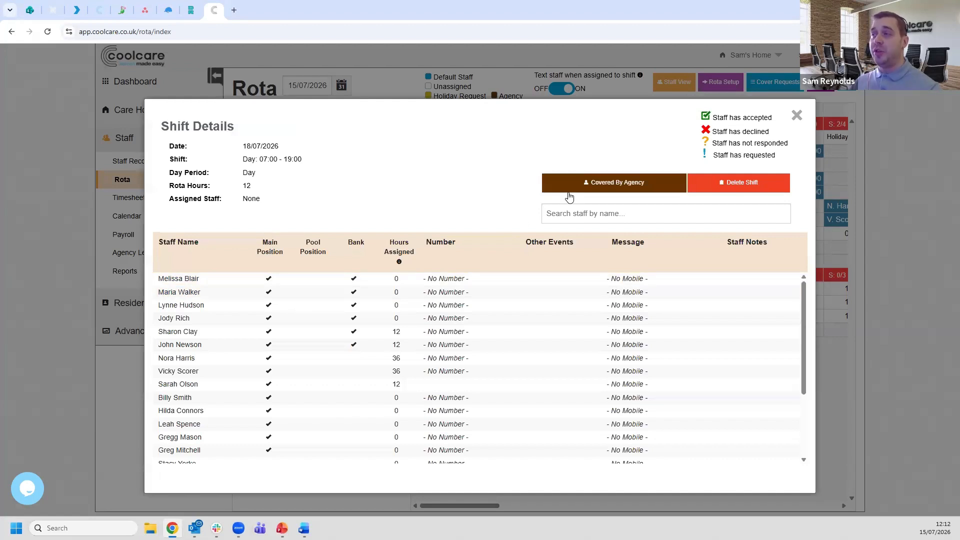
{"action": "left_click", "coordinate": [618, 187]}
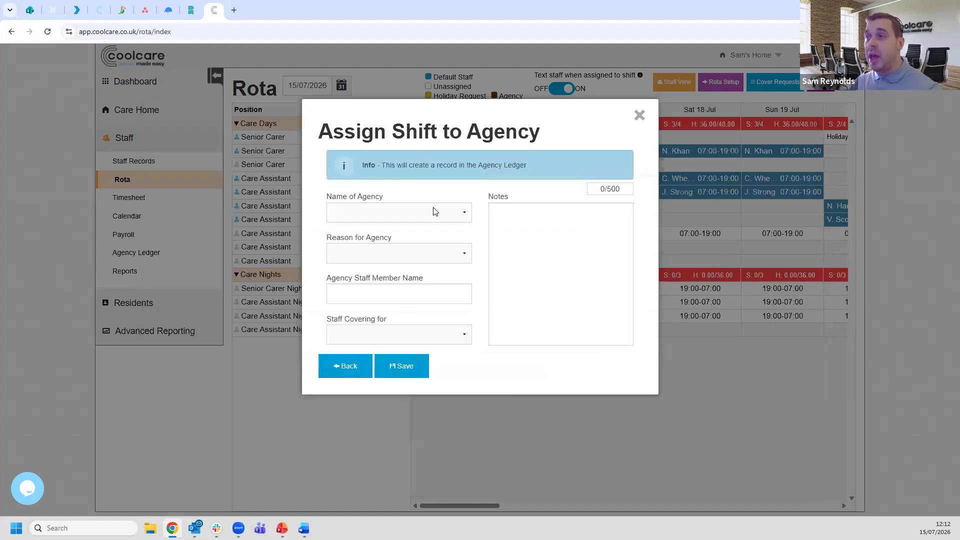
{"action": "left_click", "coordinate": [424, 220]}
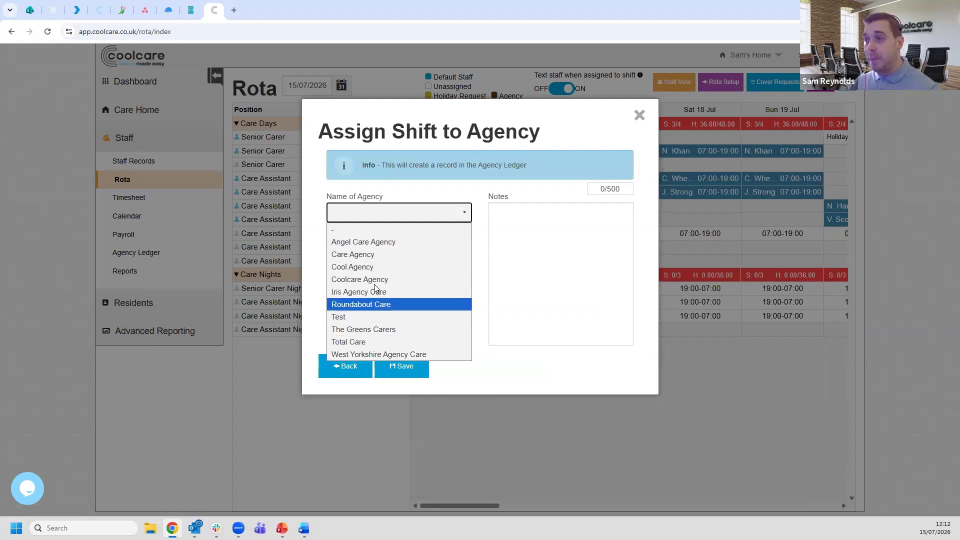
{"action": "left_click", "coordinate": [372, 267]}
{"action": "left_click", "coordinate": [381, 252]}
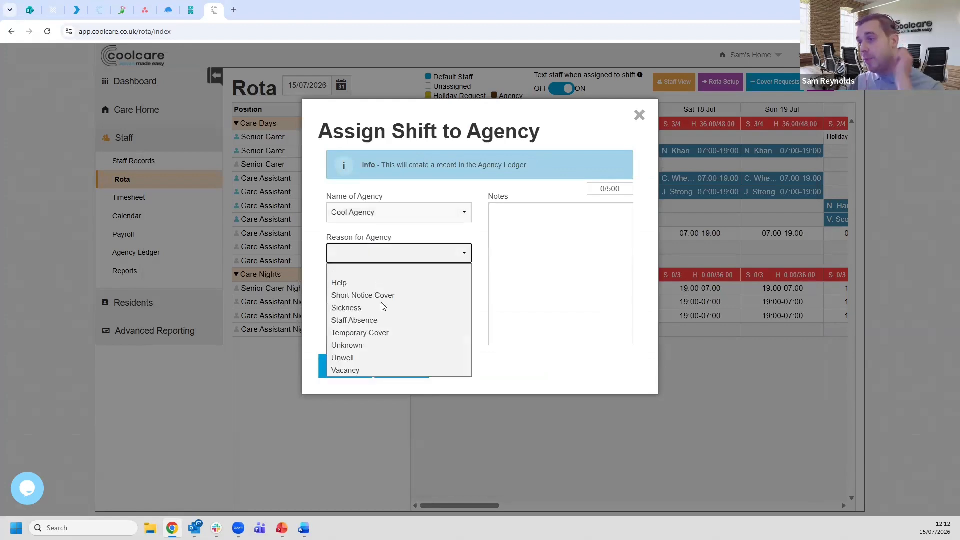
{"action": "left_click", "coordinate": [378, 332]}
{"action": "left_click", "coordinate": [396, 366]}
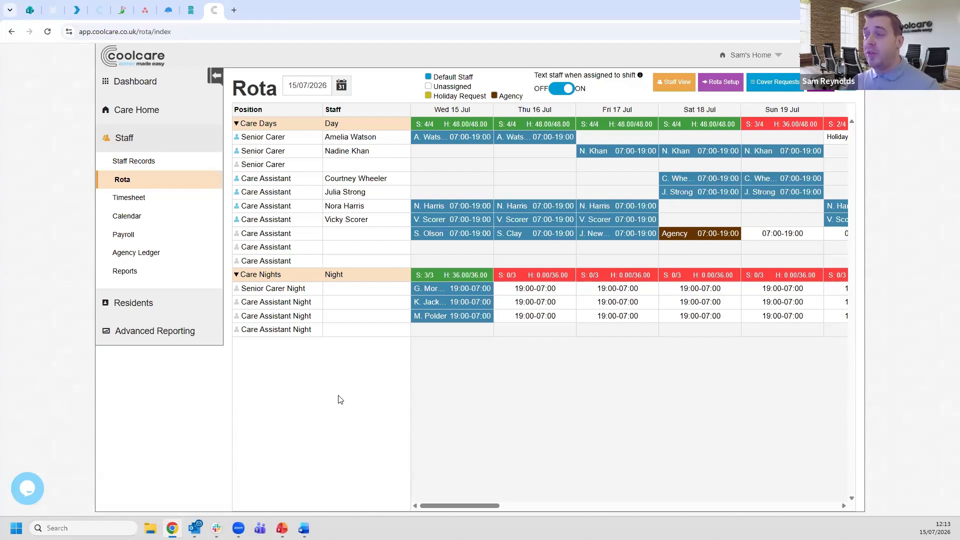
- Replace the agency cover on the 18/07/2026 Care Assistant day shift with the ninth listed staff member
{"action": "left_click", "coordinate": [453, 240]}
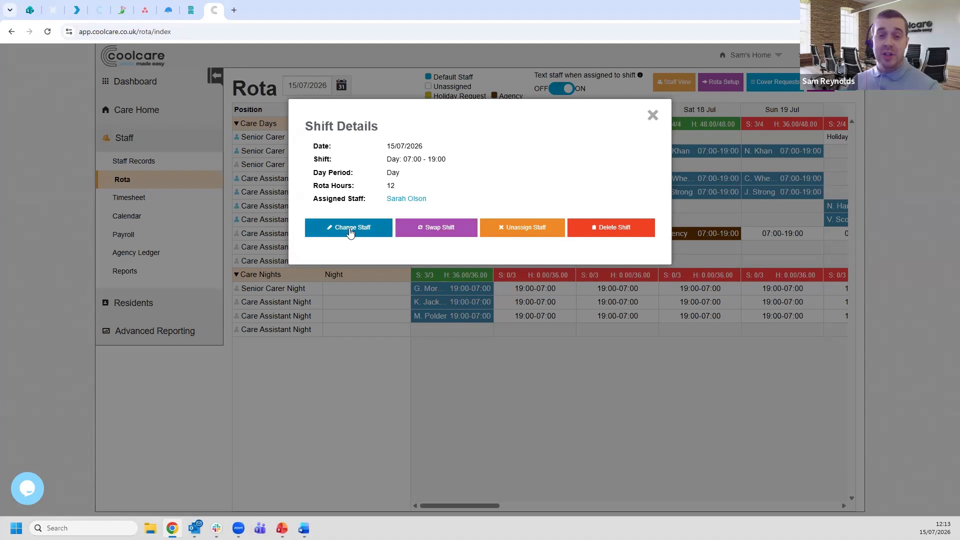
{"action": "left_click", "coordinate": [651, 117]}
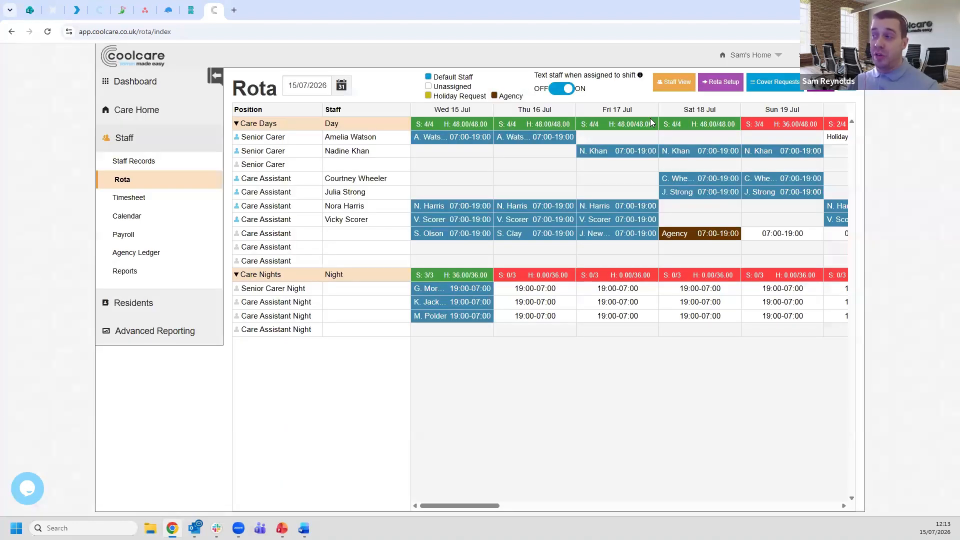
{"action": "left_click", "coordinate": [693, 242]}
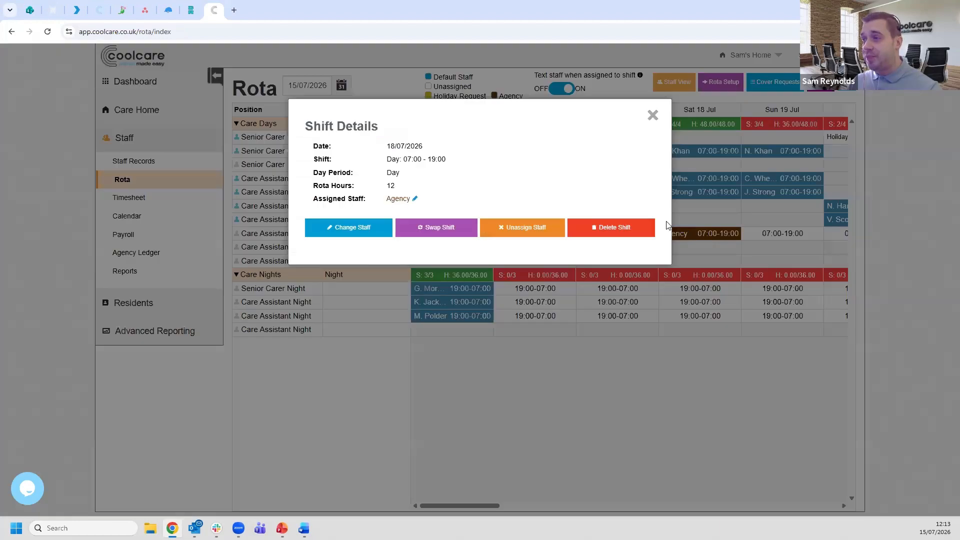
{"action": "left_click", "coordinate": [356, 233]}
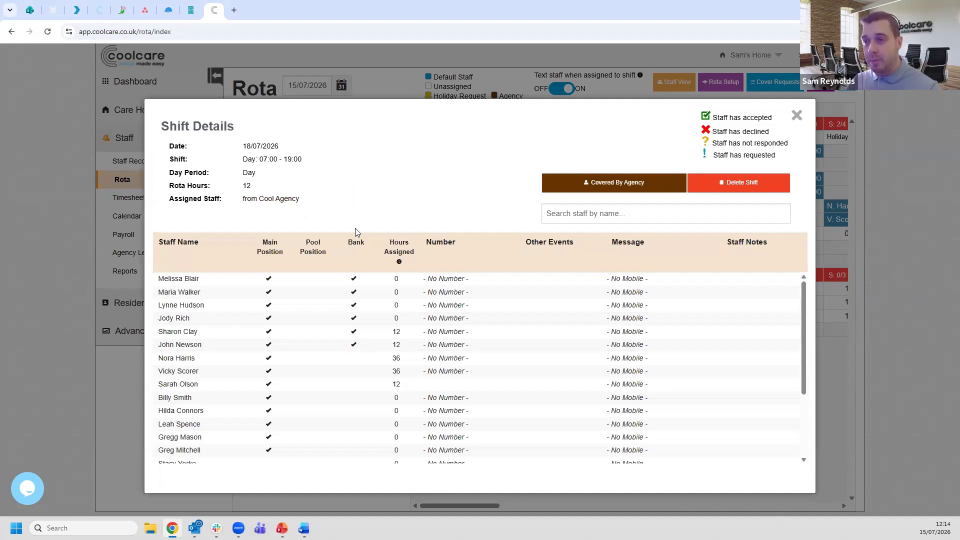
{"action": "left_click", "coordinate": [244, 386]}
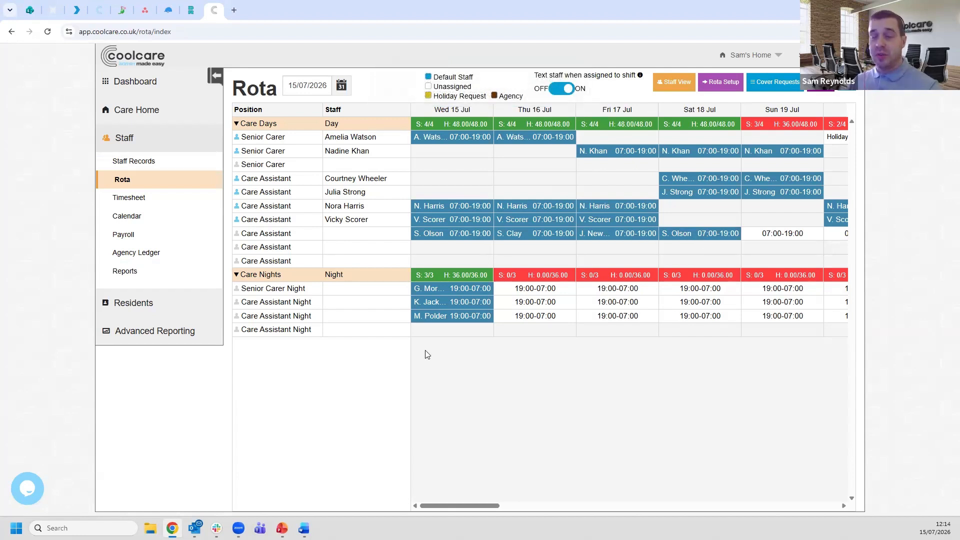
- Swap the Senior Carer day shift on 16/07/2026 with the Senior Carer day shift on 17/07/2026
{"action": "left_click", "coordinate": [529, 234]}
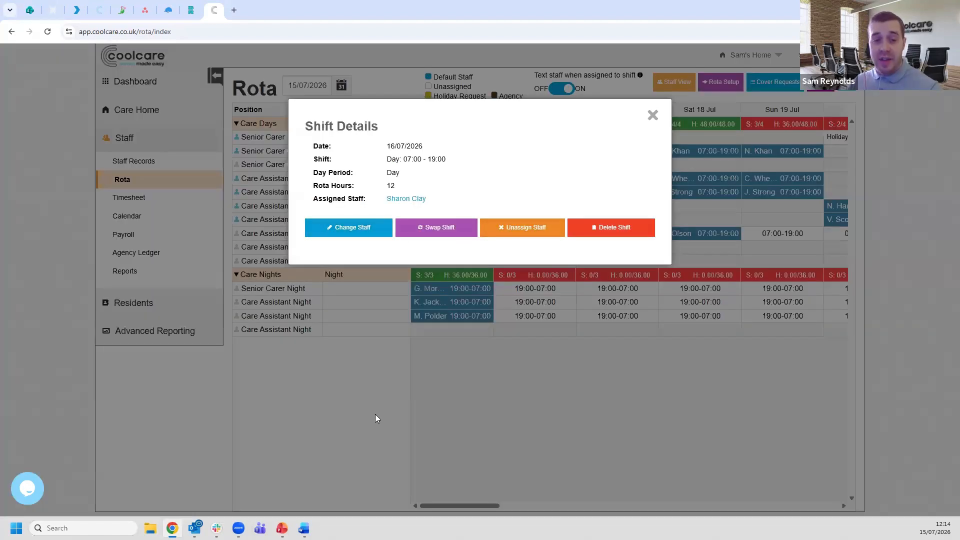
{"action": "left_click", "coordinate": [652, 116]}
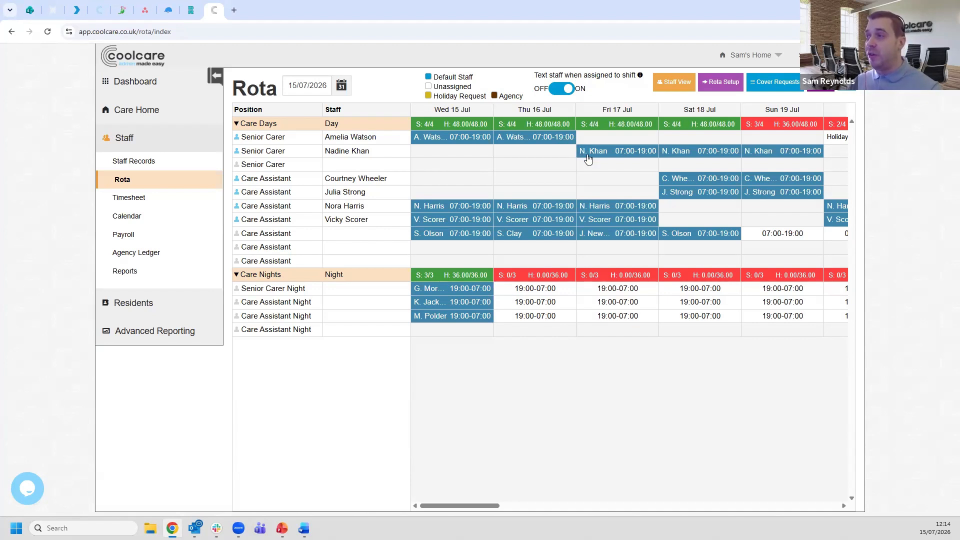
{"action": "left_click", "coordinate": [563, 143]}
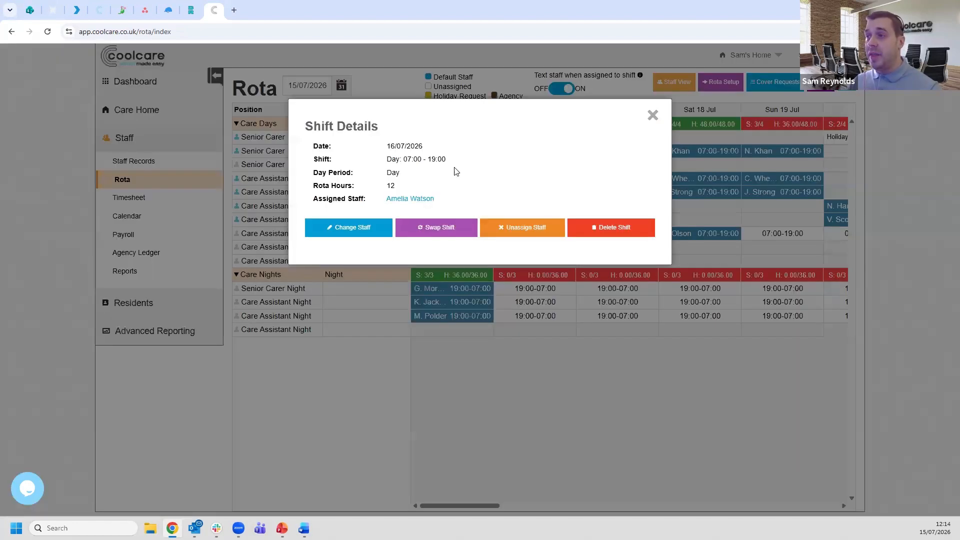
{"action": "left_click", "coordinate": [443, 233]}
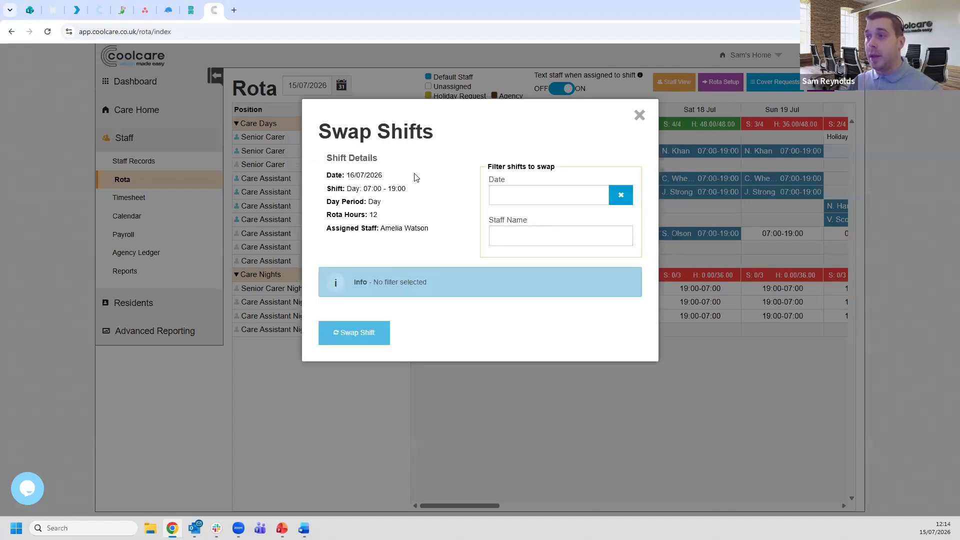
{"action": "left_click", "coordinate": [517, 199]}
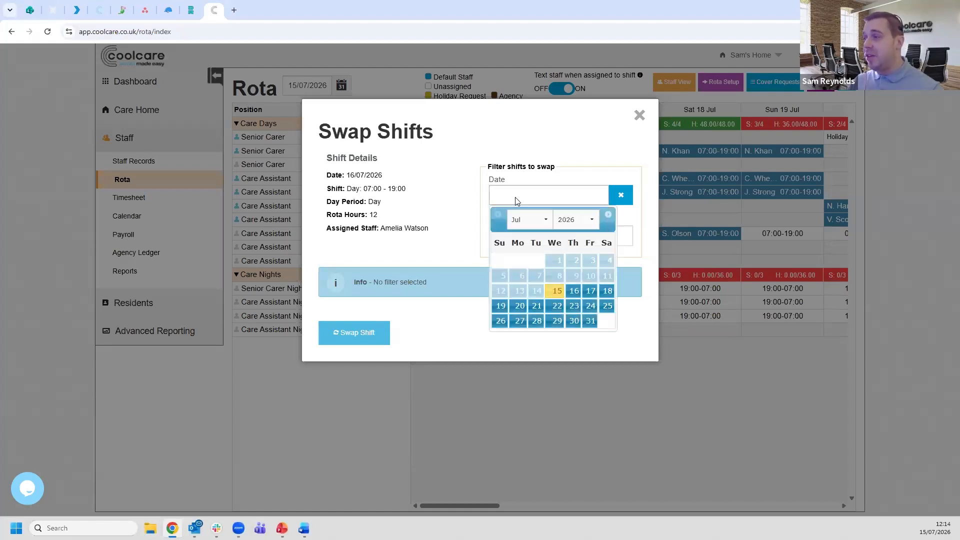
{"action": "left_click", "coordinate": [589, 292]}
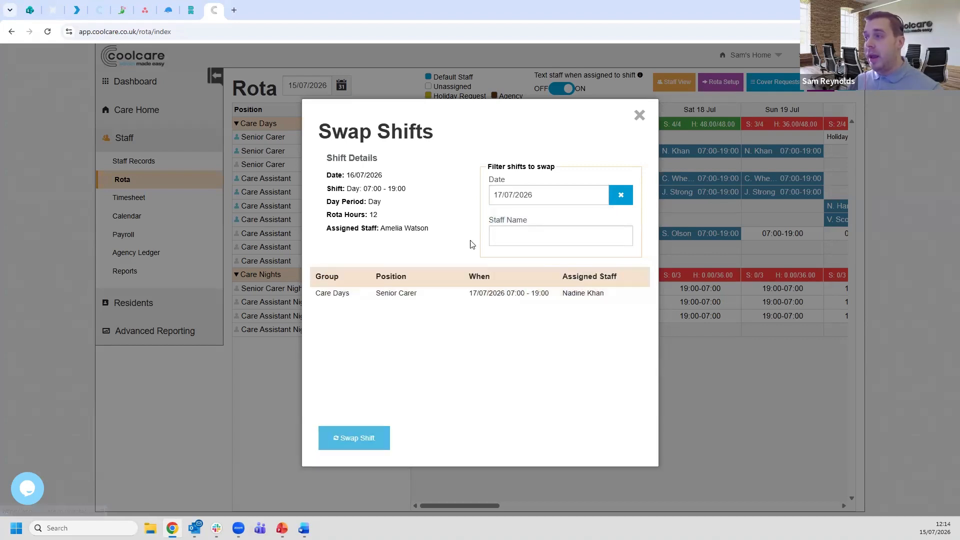
{"action": "left_click", "coordinate": [375, 294]}
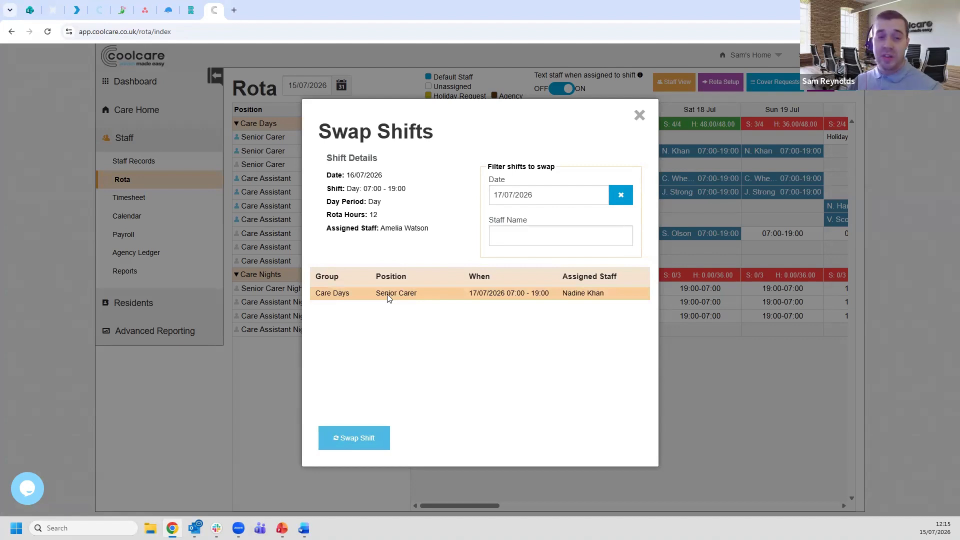
{"action": "left_click", "coordinate": [426, 295]}
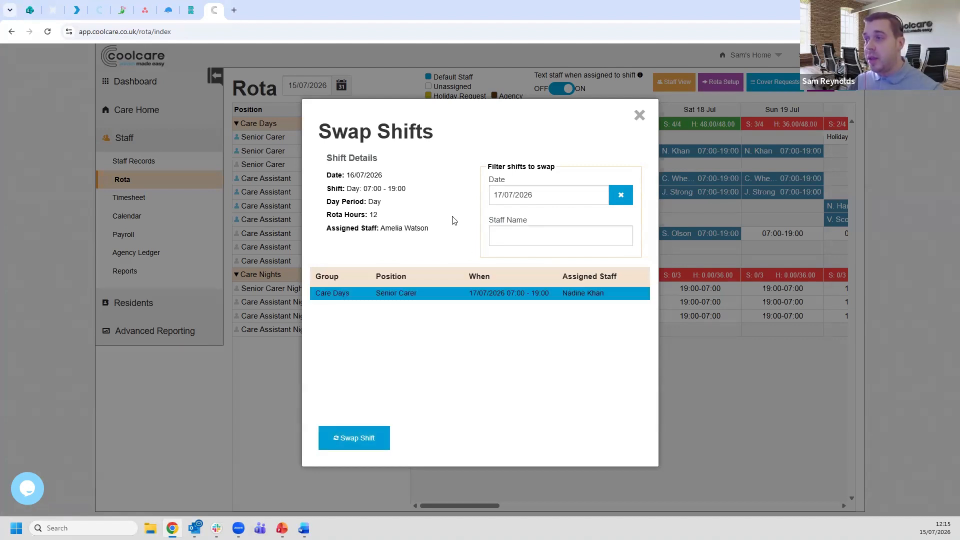
{"action": "left_click", "coordinate": [352, 439]}
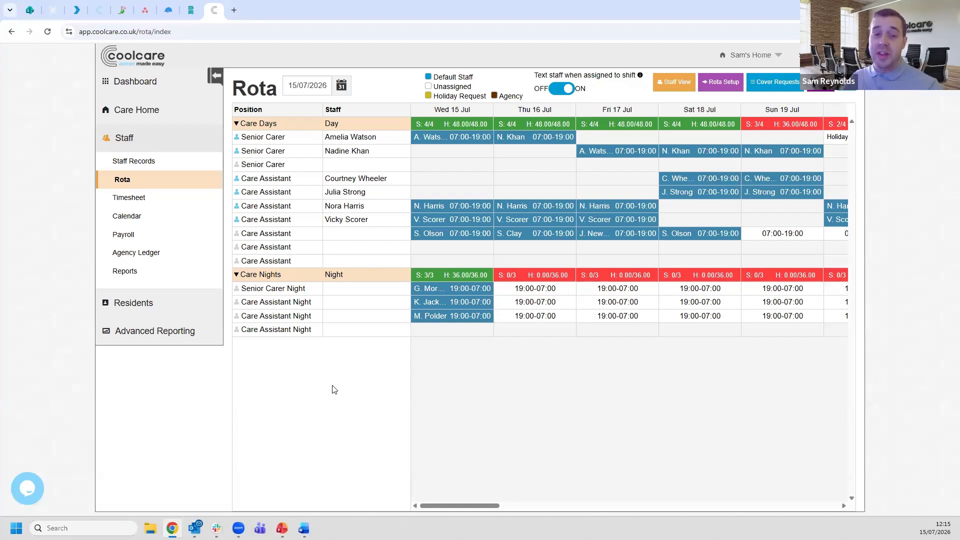
- Review the following week's rota for holidays and start a new holiday request for 17/07/2026 from the staff calendar
{"action": "left_click_drag", "start_coordinate": [470, 510], "coordinate": [556, 246]}
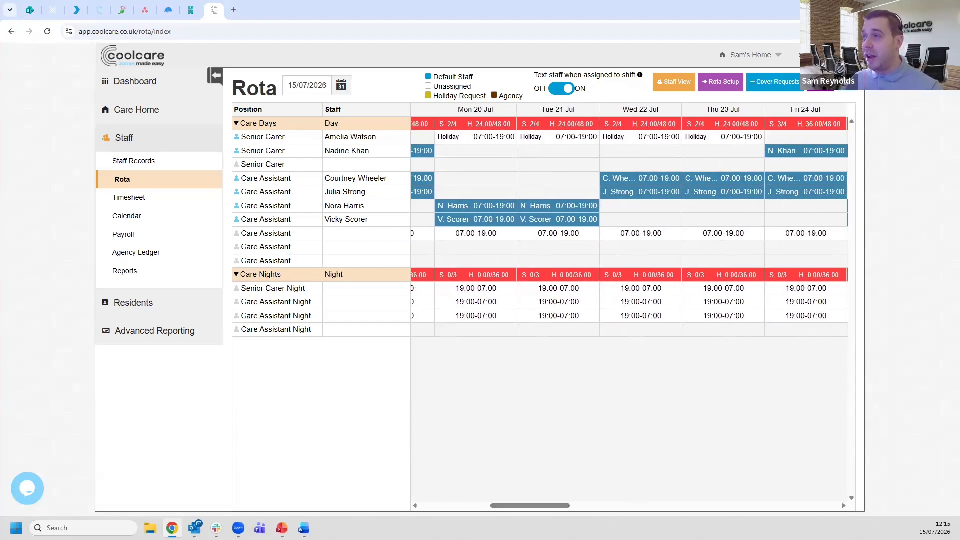
{"action": "left_click_drag", "start_coordinate": [545, 509], "coordinate": [321, 451]}
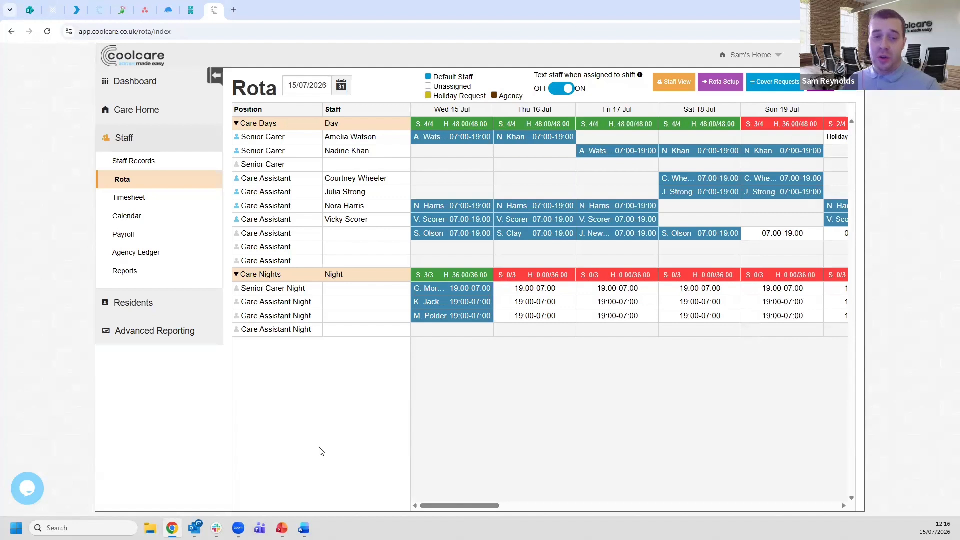
{"action": "left_click", "coordinate": [151, 219]}
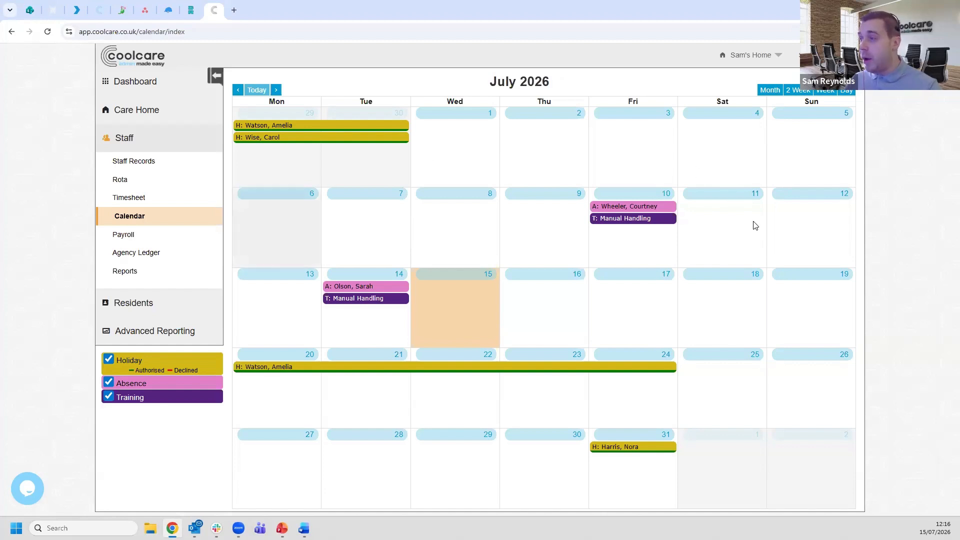
{"action": "left_click", "coordinate": [635, 310]}
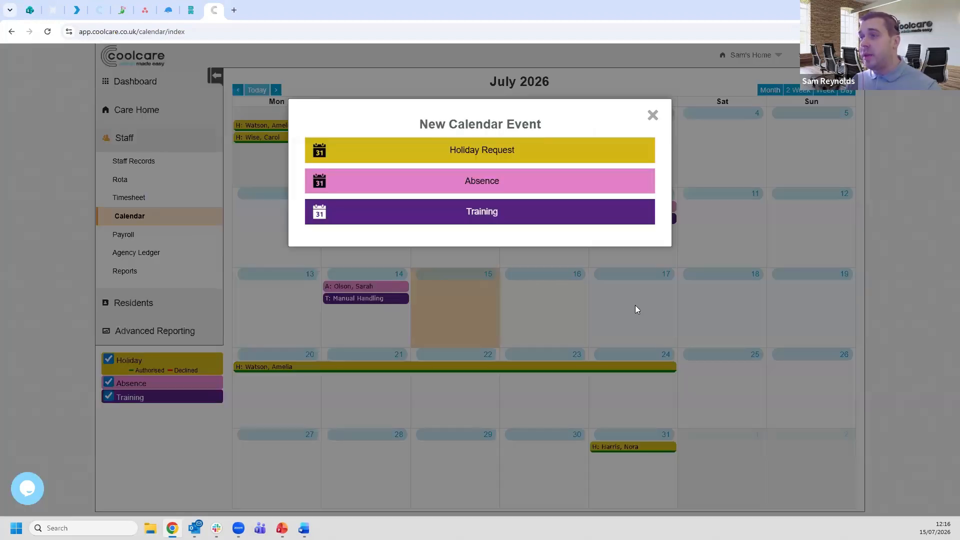
{"action": "left_click", "coordinate": [522, 152]}
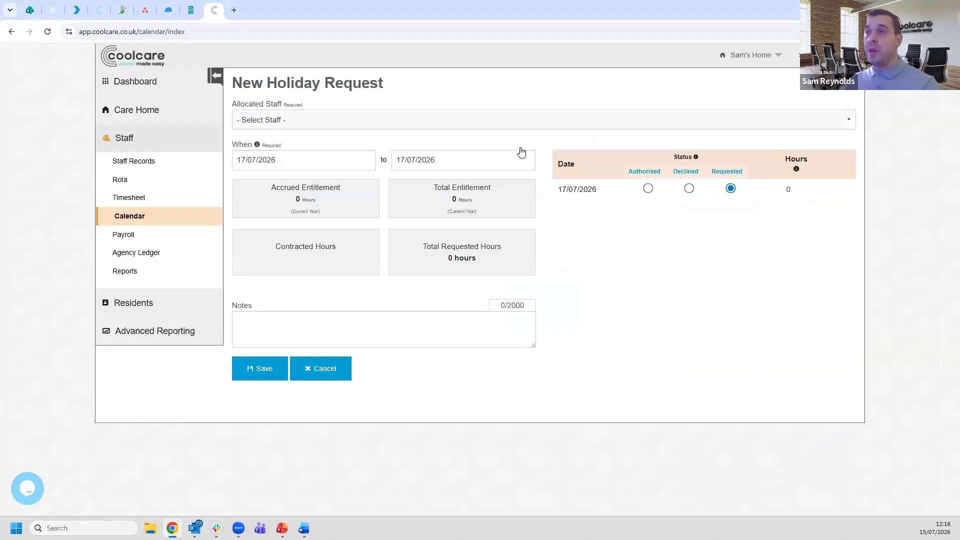
- Allocate the holiday request to the sixth staff member in the list
{"action": "left_click", "coordinate": [380, 125]}
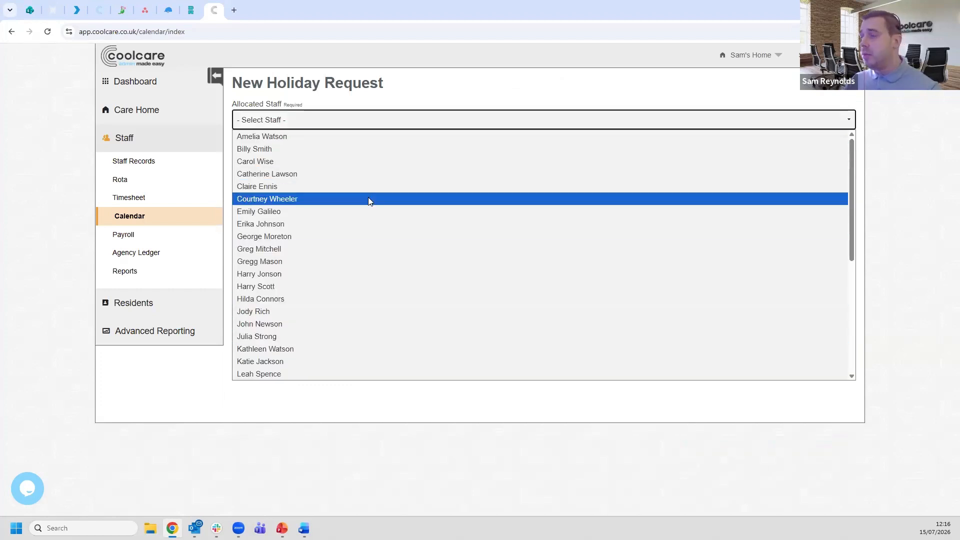
{"action": "left_click", "coordinate": [368, 198]}
{"action": "left_click", "coordinate": [342, 126]}
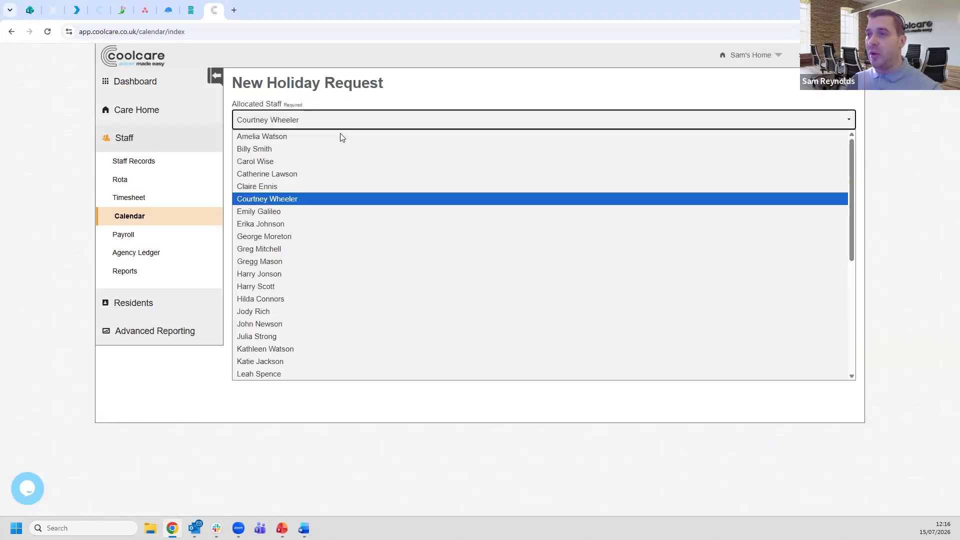
- Check the rota in a separate tab and reallocate the holiday request to the third-listed day Care Assistant, rostered on 17 July
{"action": "middle_click", "coordinate": [125, 180]}
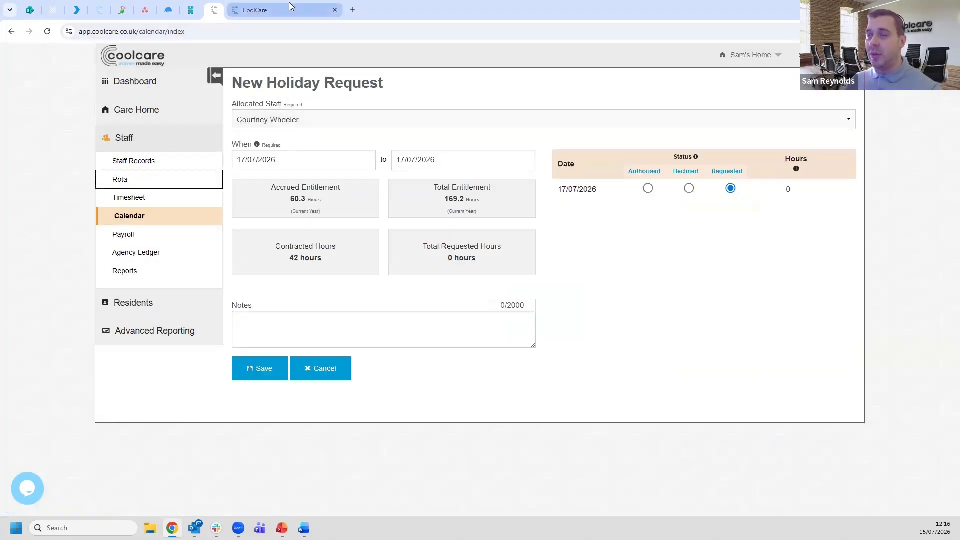
{"action": "left_click", "coordinate": [289, 3]}
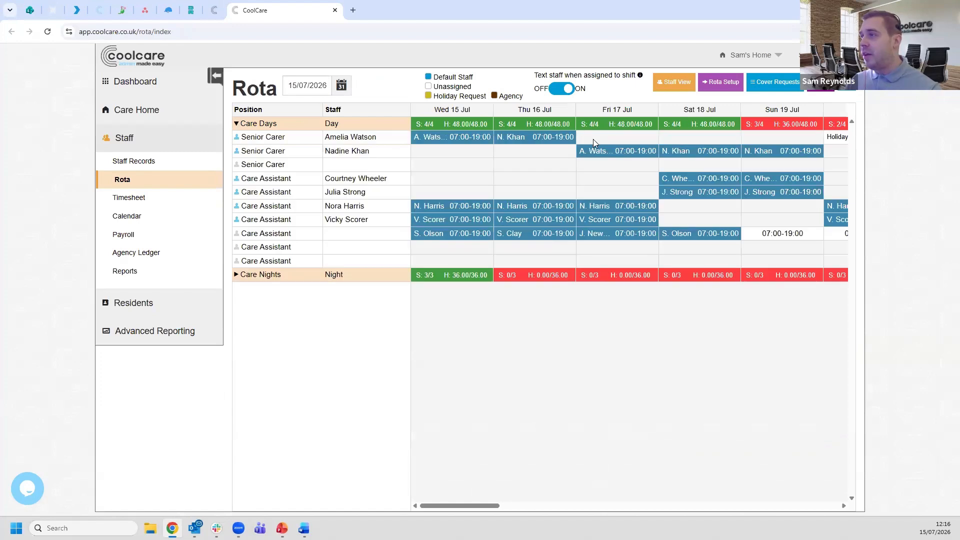
{"action": "left_click", "coordinate": [335, 10]}
{"action": "left_click", "coordinate": [340, 116]}
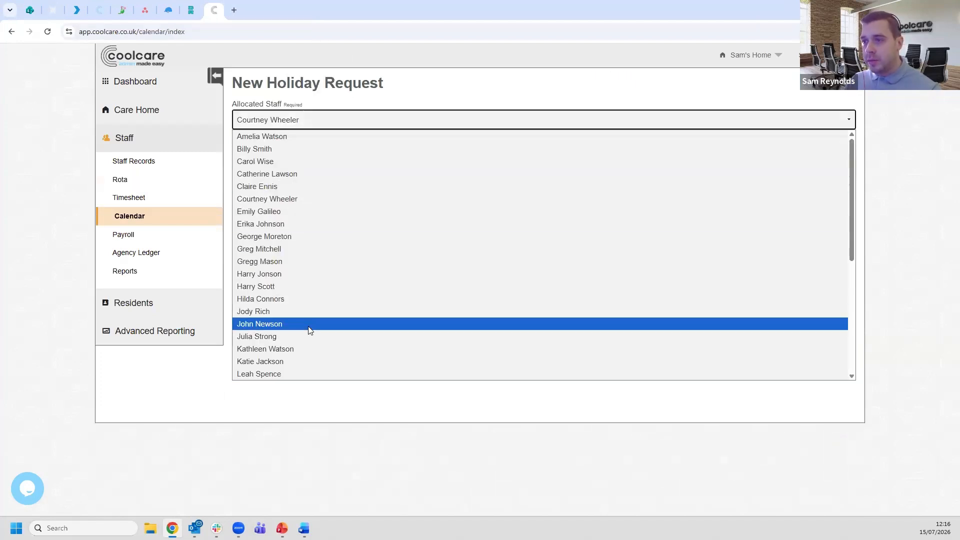
{"action": "scroll", "coordinate": [297, 336], "scroll_direction": "down", "scroll_amount": 2}
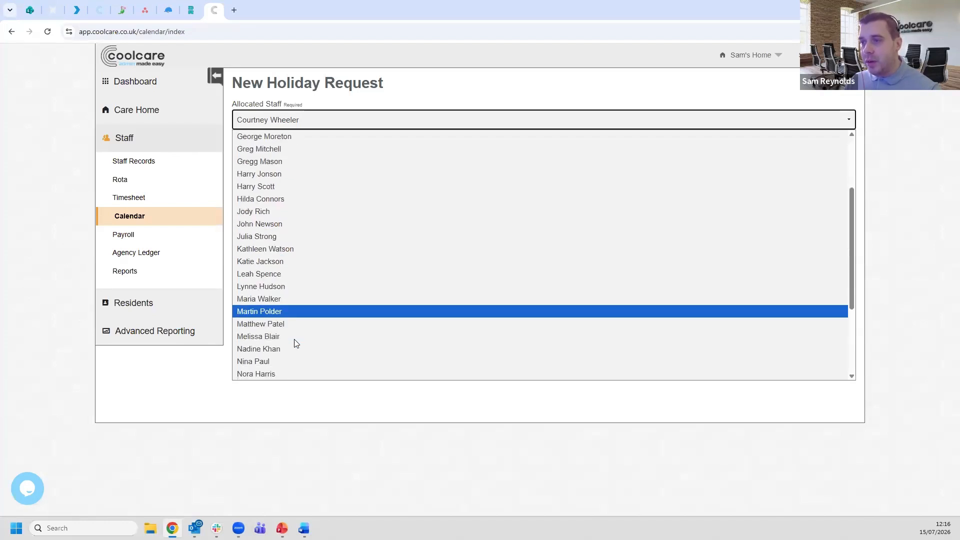
{"action": "left_click", "coordinate": [287, 375]}
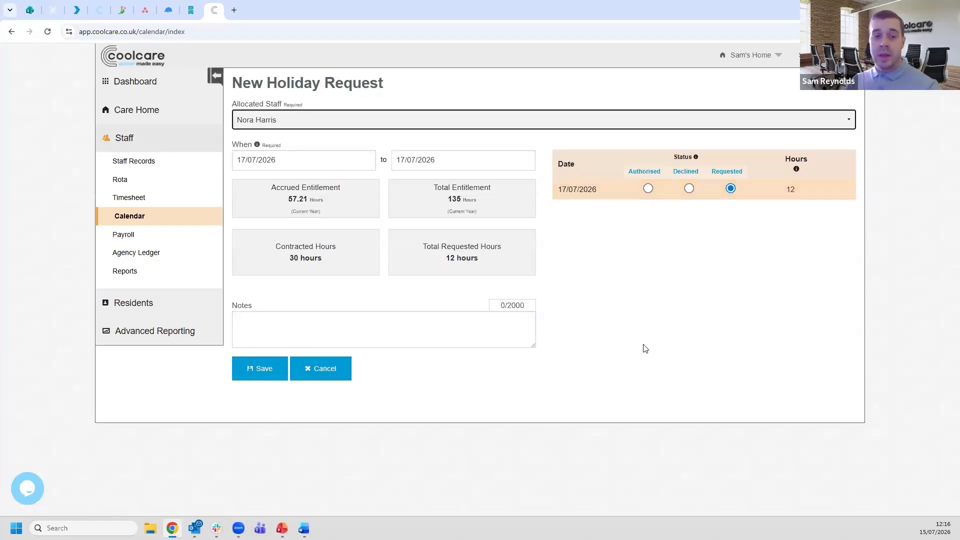
{"action": "left_click", "coordinate": [441, 161]}
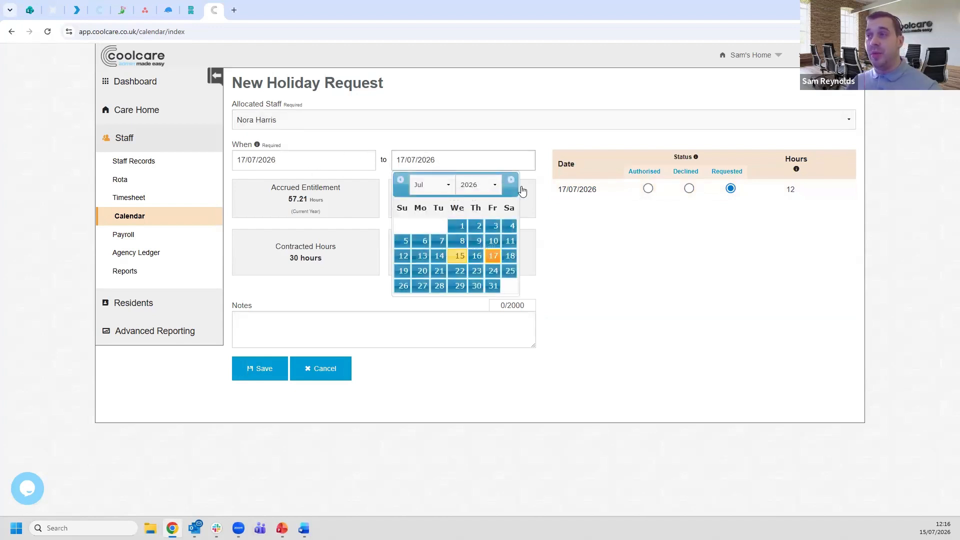
{"action": "left_click", "coordinate": [591, 266]}
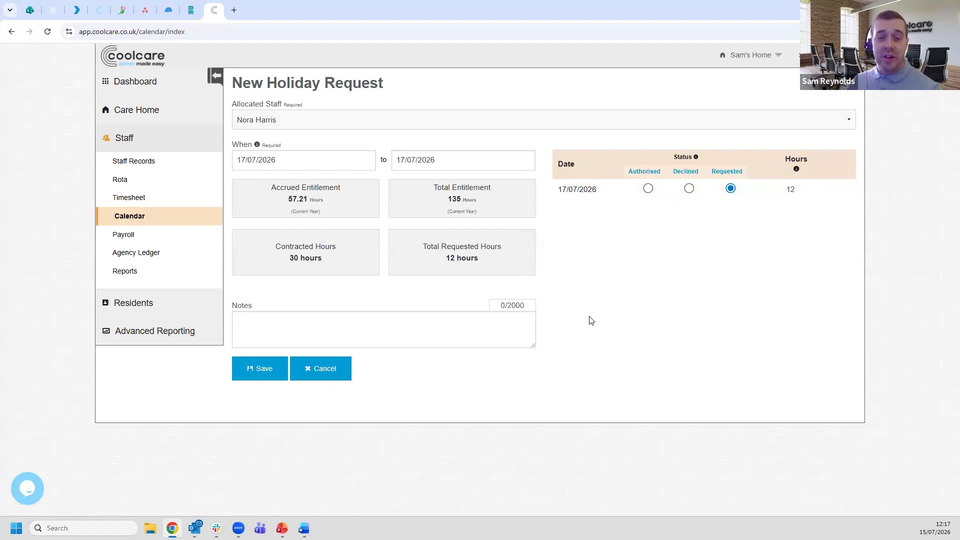
- Set the holiday request to 11 hours and save it as authorised, removing the staff member from the 17/07/2026 rota shift
{"action": "left_click", "coordinate": [816, 192]}
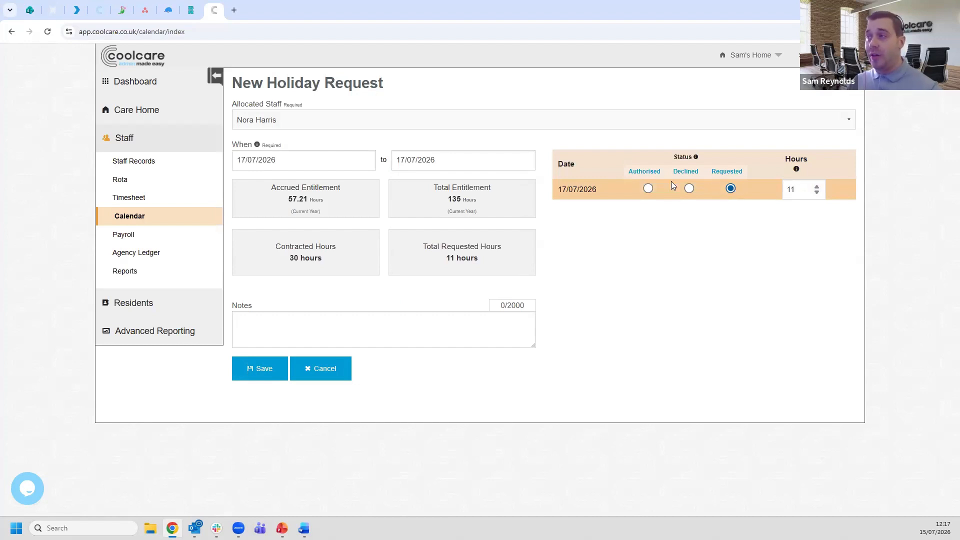
{"action": "left_click", "coordinate": [648, 189]}
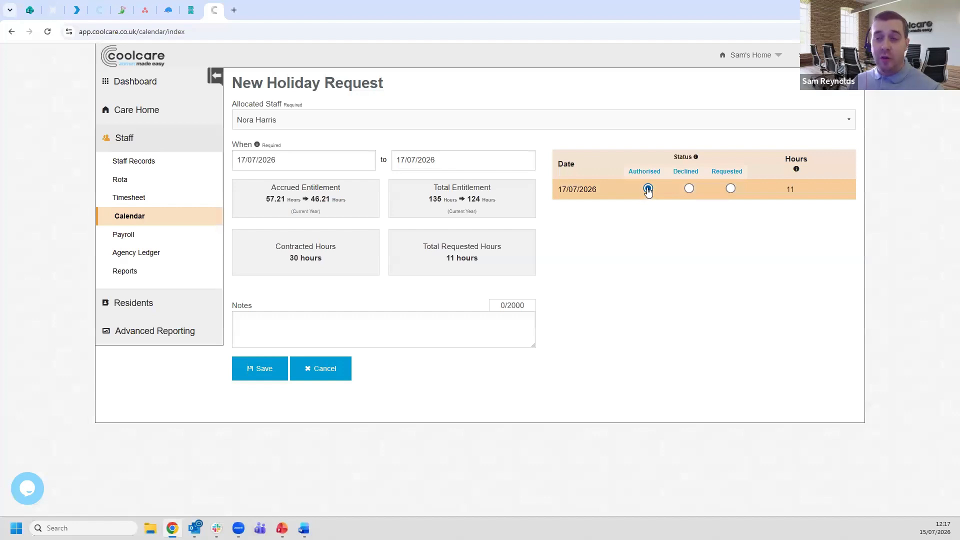
{"action": "left_click", "coordinate": [270, 370]}
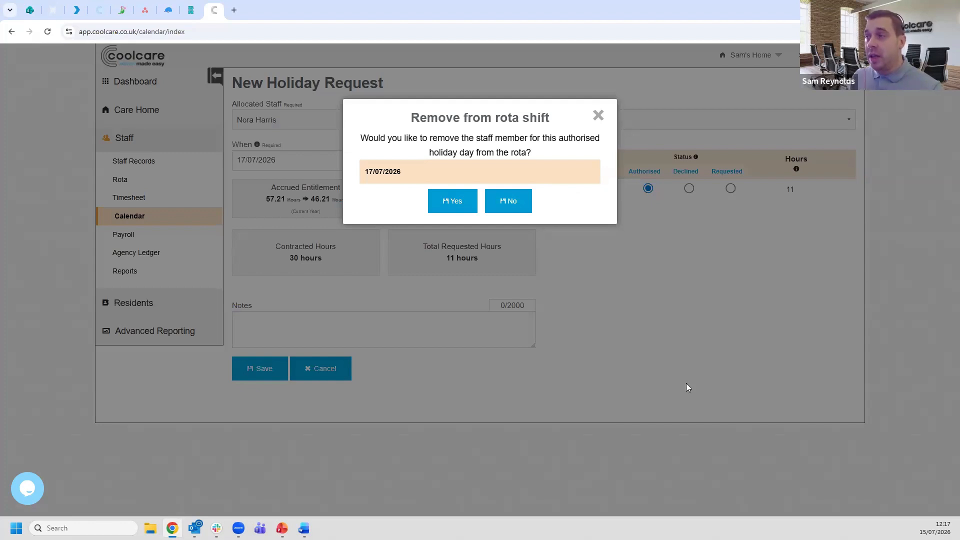
{"action": "left_click", "coordinate": [449, 203]}
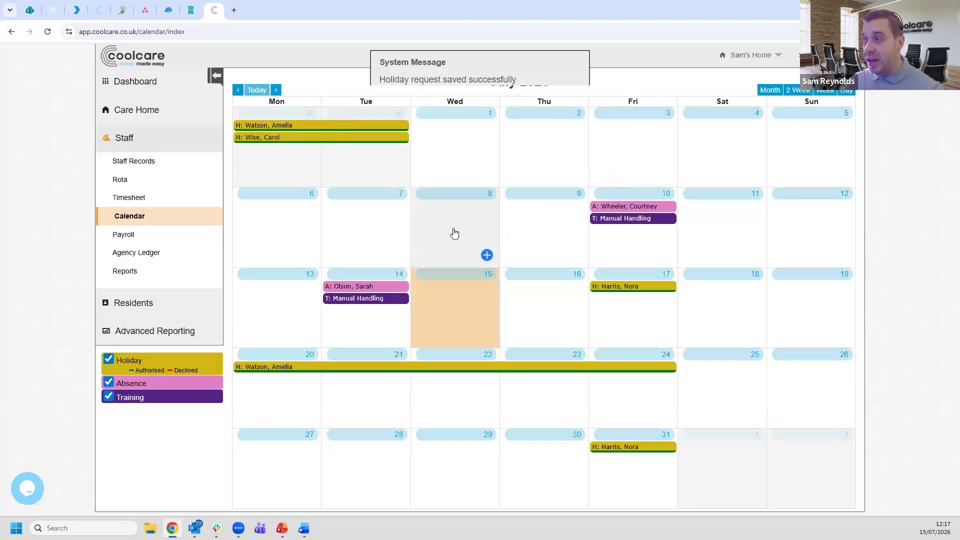
- Check the Care Days rota for the holiday shift on 17/07/2026 and view the staff available to cover it
{"action": "left_click", "coordinate": [158, 180]}
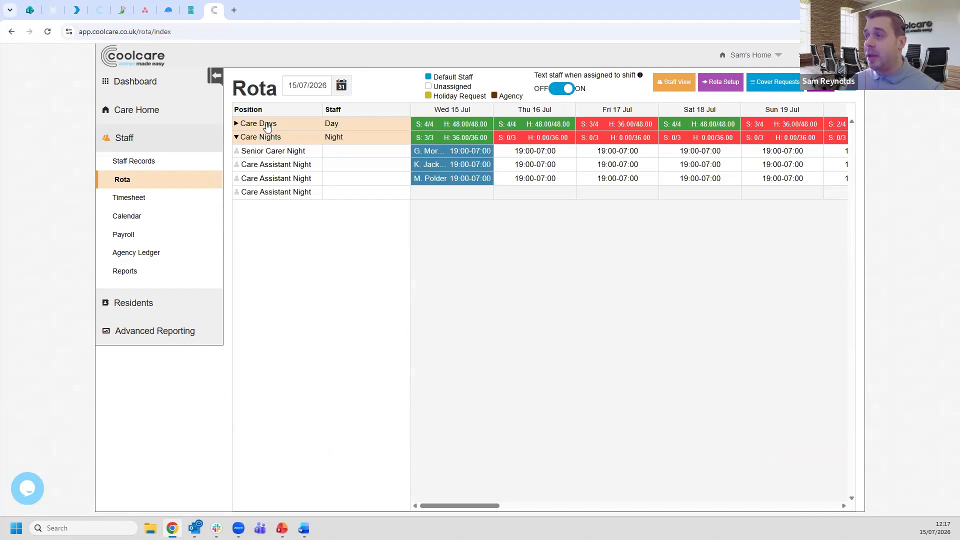
{"action": "left_click", "coordinate": [267, 125]}
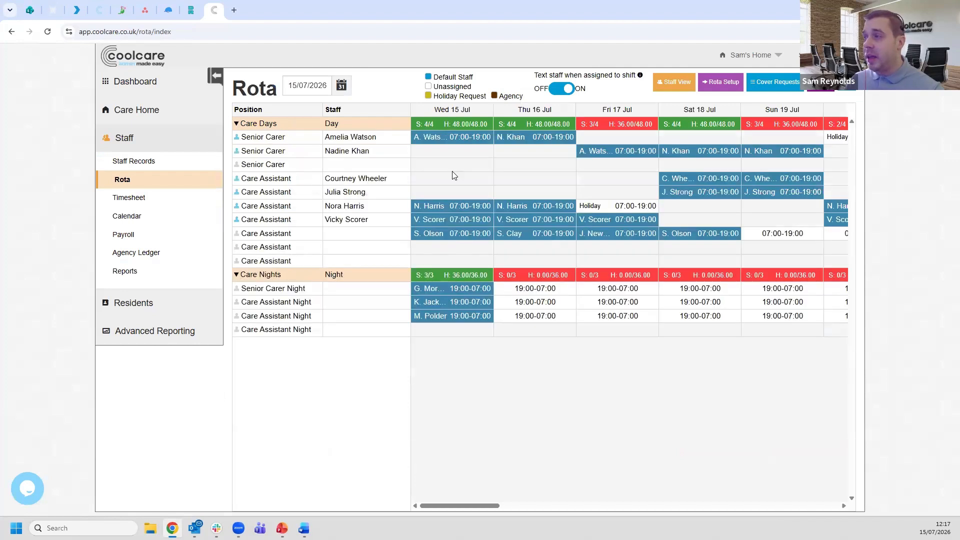
{"action": "left_click", "coordinate": [611, 209]}
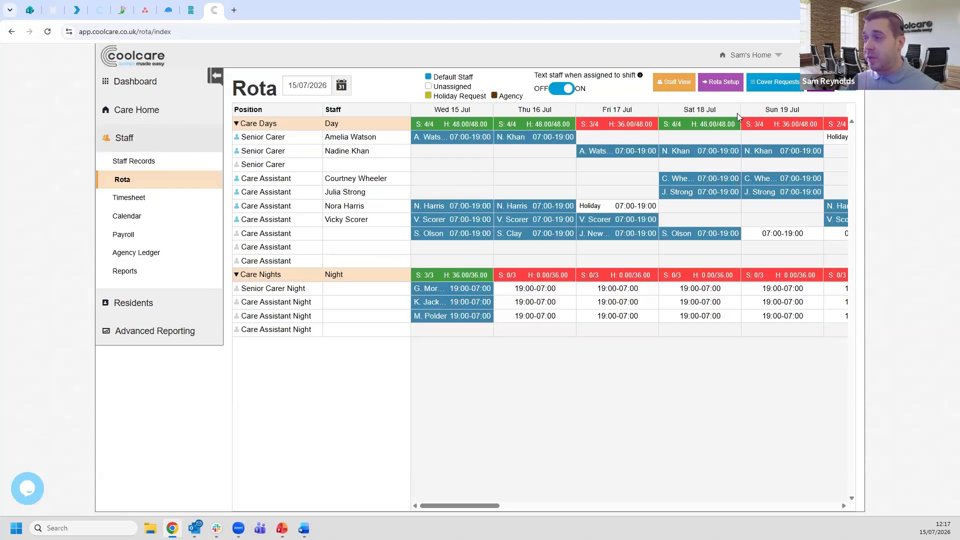
{"action": "left_click", "coordinate": [796, 115]}
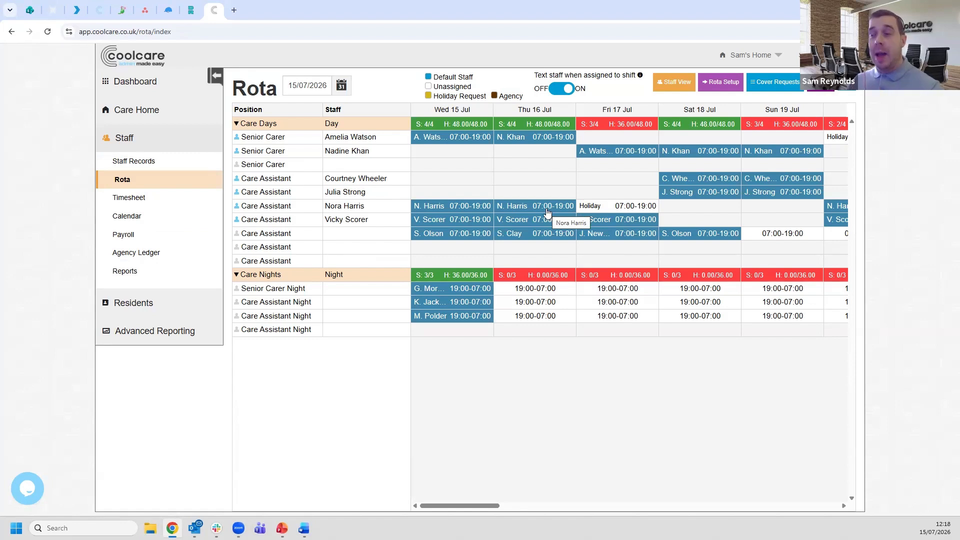
- Start a new absence record for 15/07/2026 from the staff calendar
{"action": "left_click", "coordinate": [154, 216]}
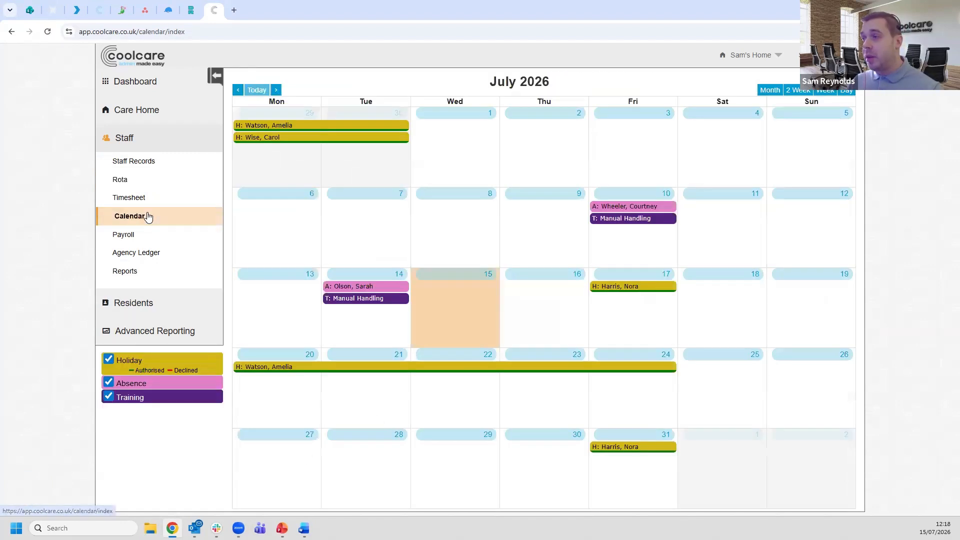
{"action": "left_click", "coordinate": [461, 311]}
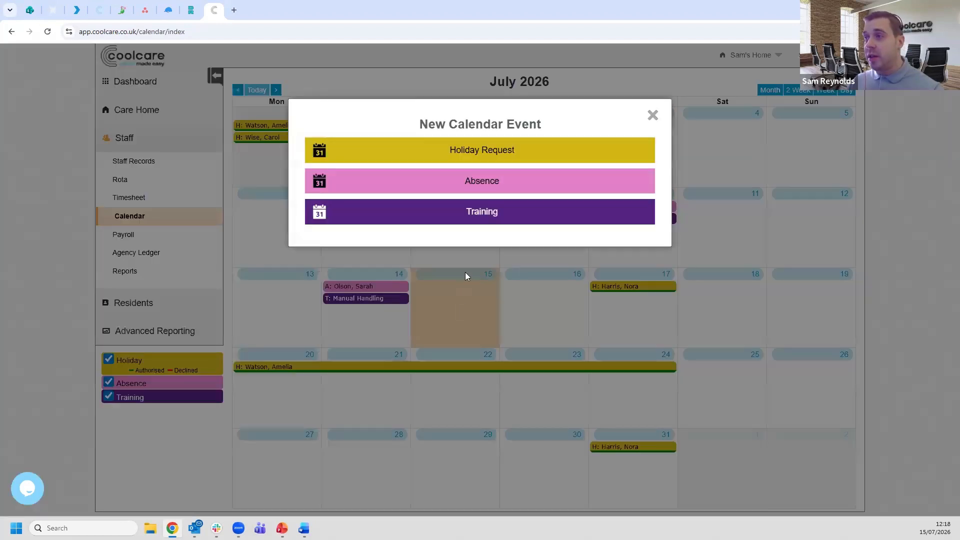
{"action": "left_click", "coordinate": [494, 181]}
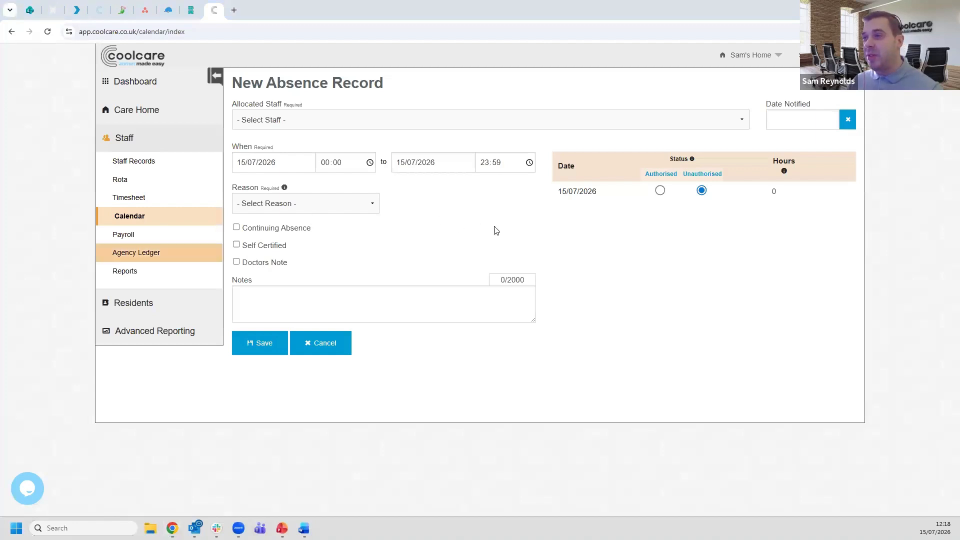
{"action": "left_click", "coordinate": [343, 120]}
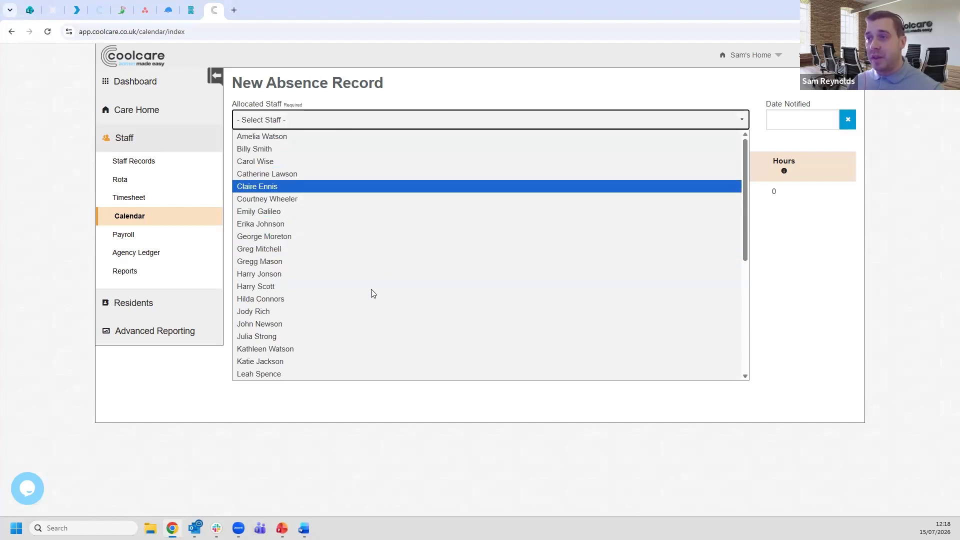
{"action": "left_click", "coordinate": [344, 199]}
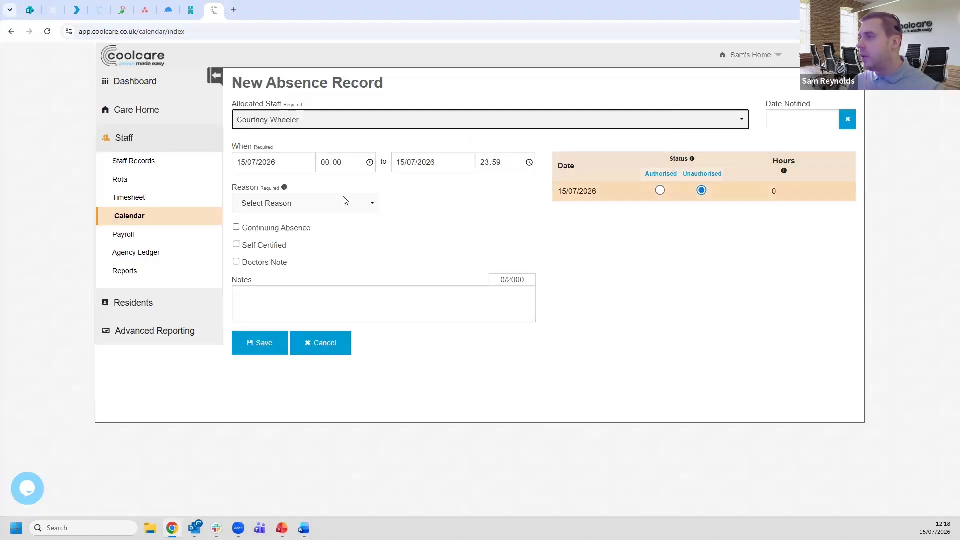
{"action": "left_click", "coordinate": [347, 124]}
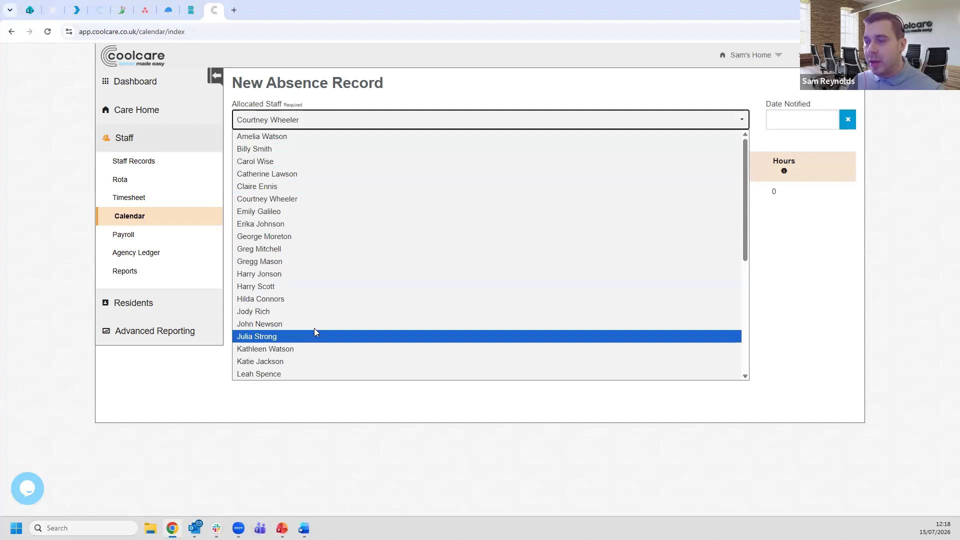
{"action": "scroll", "coordinate": [314, 322], "scroll_direction": "down", "scroll_amount": 2}
{"action": "left_click", "coordinate": [305, 374]}
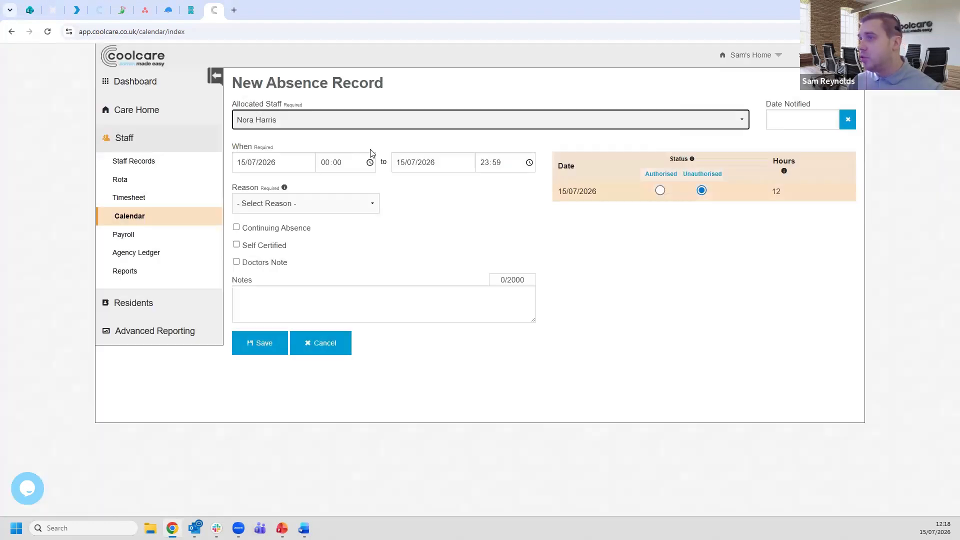
- Allocate the absence record to the fourth-listed day Care Assistant, rostered on 15 July
{"action": "left_click", "coordinate": [368, 124]}
{"action": "scroll", "coordinate": [339, 274], "scroll_direction": "down", "scroll_amount": 2}
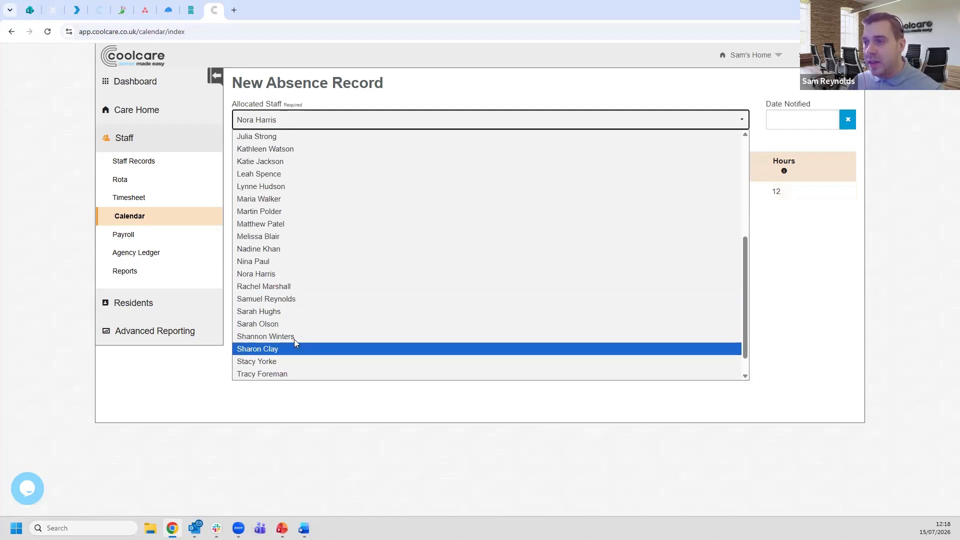
{"action": "scroll", "coordinate": [294, 339], "scroll_direction": "down", "scroll_amount": 1}
{"action": "left_click", "coordinate": [286, 373]}
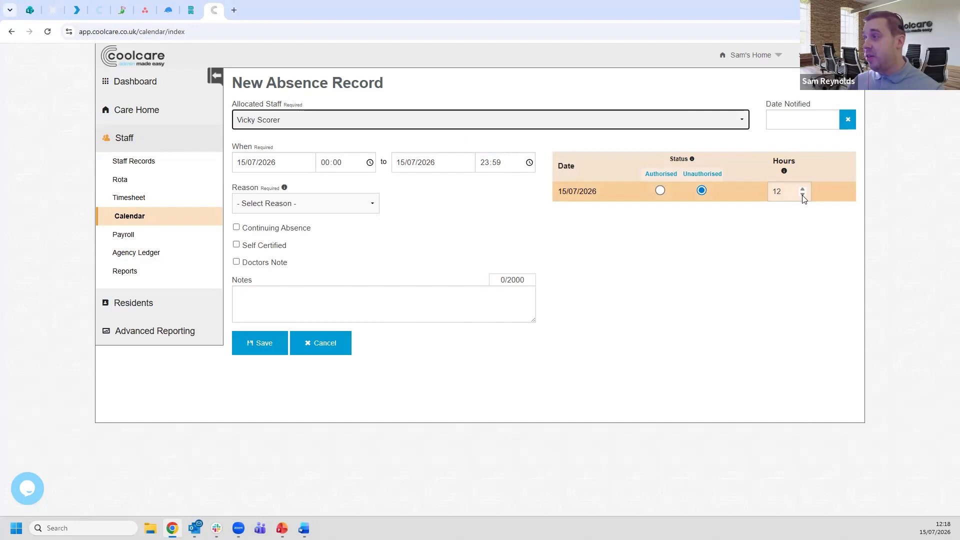
- Set the absence on 15/07/2026 to 11 hours with Short Term Sickness as the reason
{"action": "left_click", "coordinate": [802, 194]}
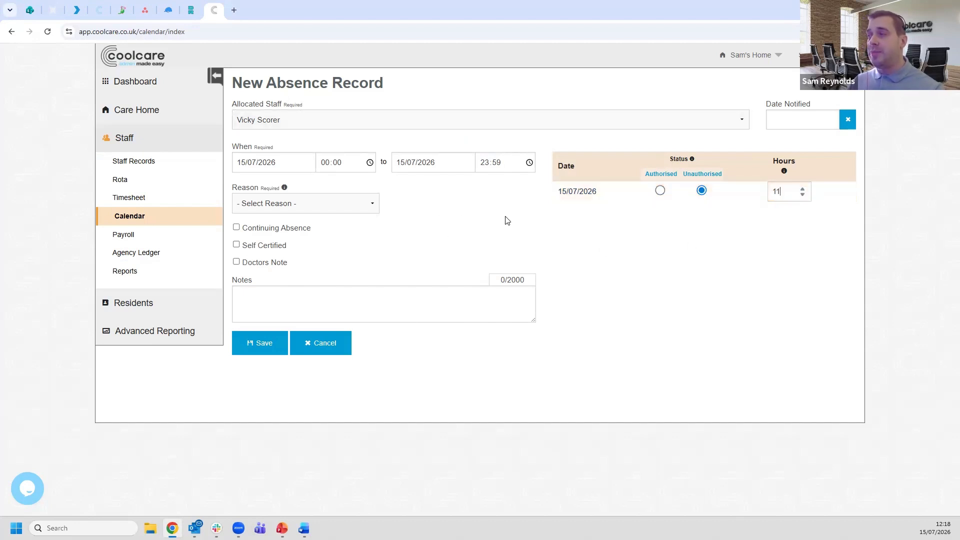
{"action": "left_click", "coordinate": [323, 209]}
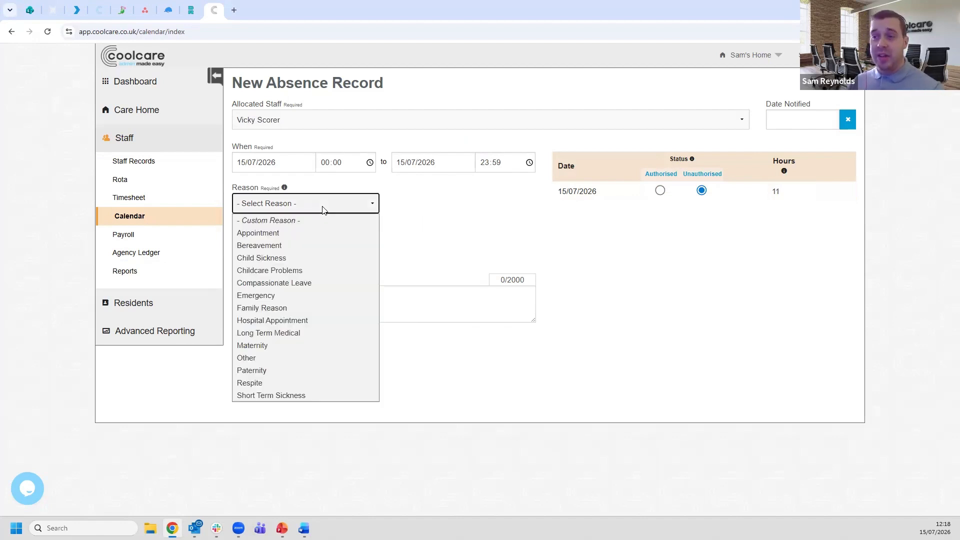
{"action": "left_click", "coordinate": [317, 396]}
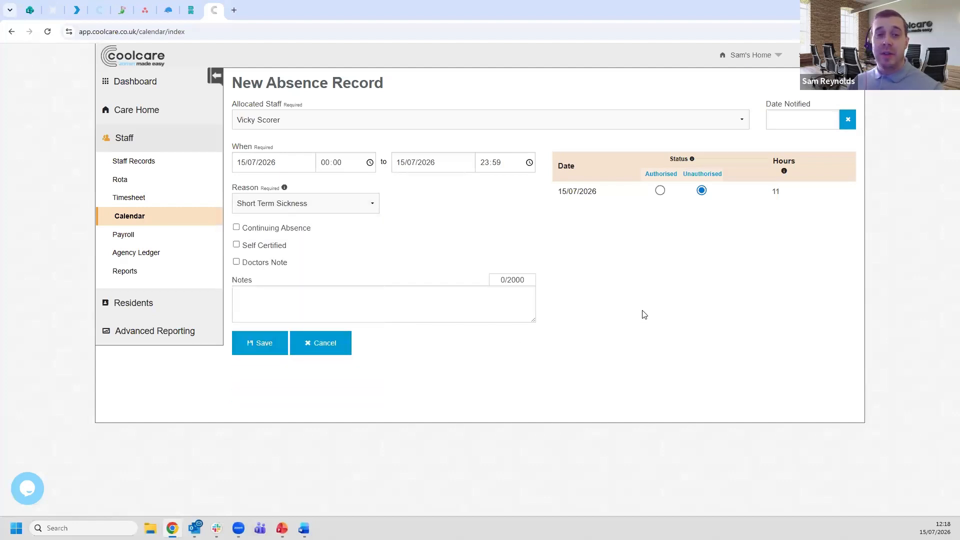
- Save the absence as authorised and remove the staff member from the 15/07/2026 rota shift
{"action": "left_click", "coordinate": [660, 190]}
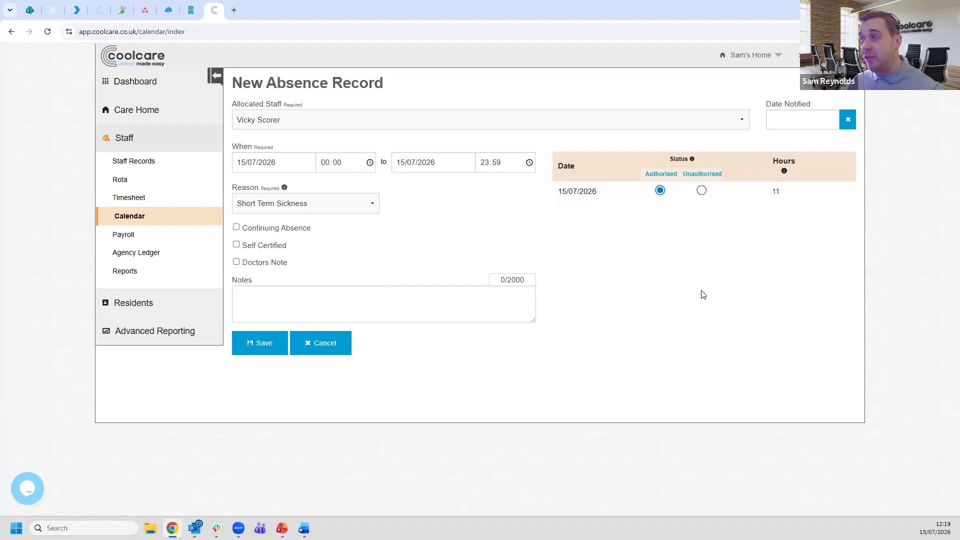
{"action": "left_click", "coordinate": [264, 344]}
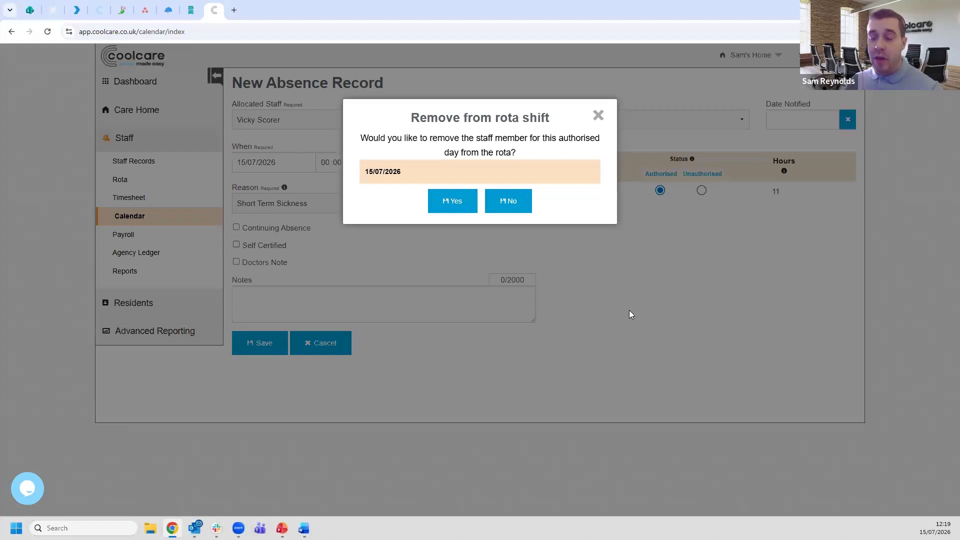
{"action": "left_click", "coordinate": [449, 206]}
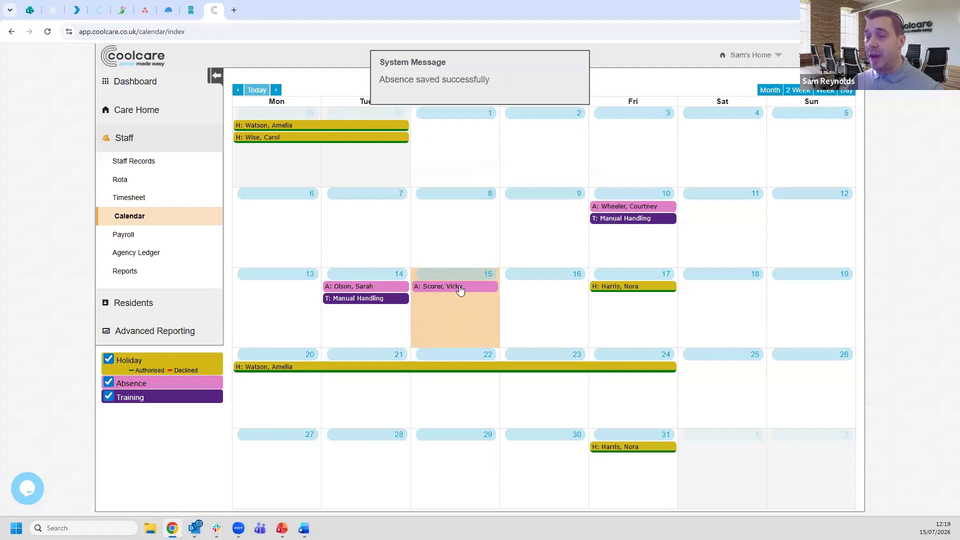
- Check the day and night rotas and review staff availability and other events for the absence shift on 15/07/2026
{"action": "left_click", "coordinate": [167, 183]}
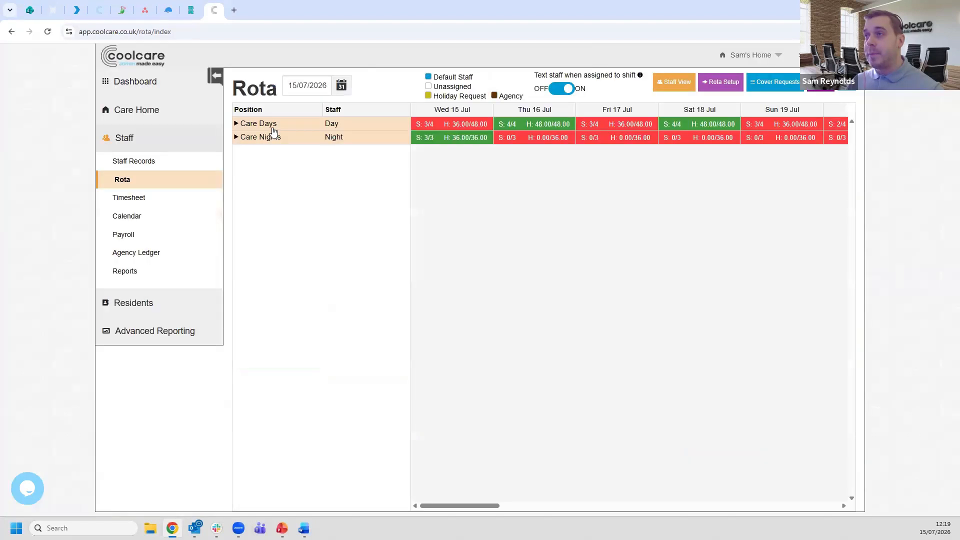
{"action": "left_click", "coordinate": [273, 125]}
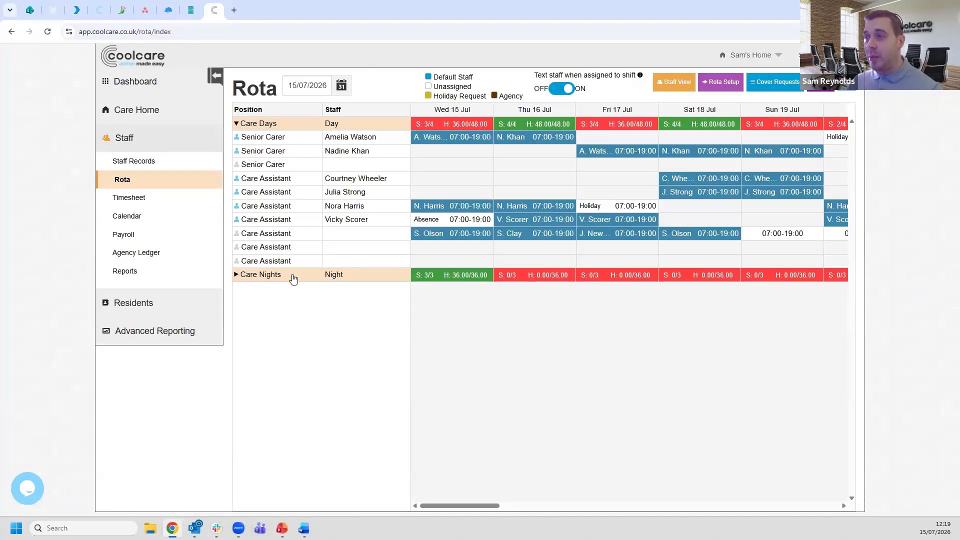
{"action": "left_click", "coordinate": [293, 277]}
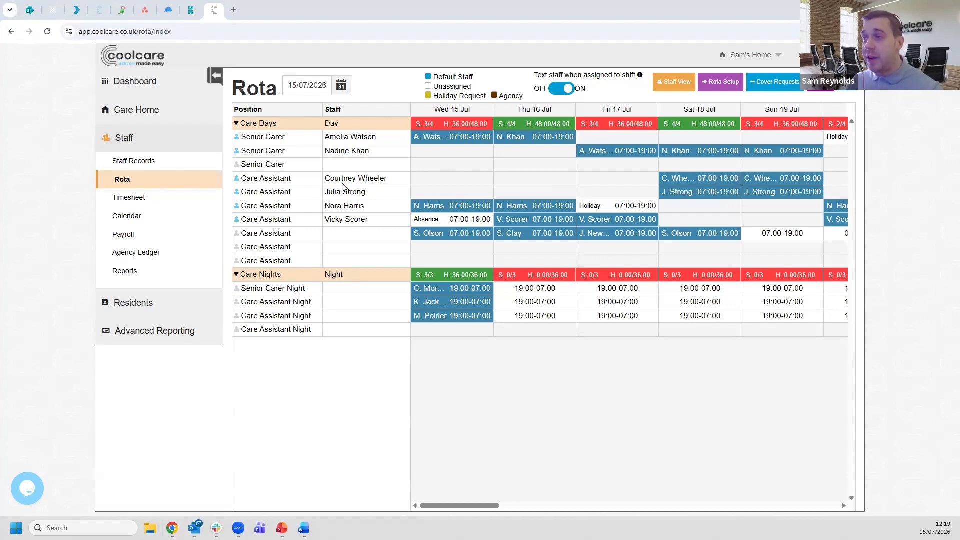
{"action": "left_click", "coordinate": [441, 223]}
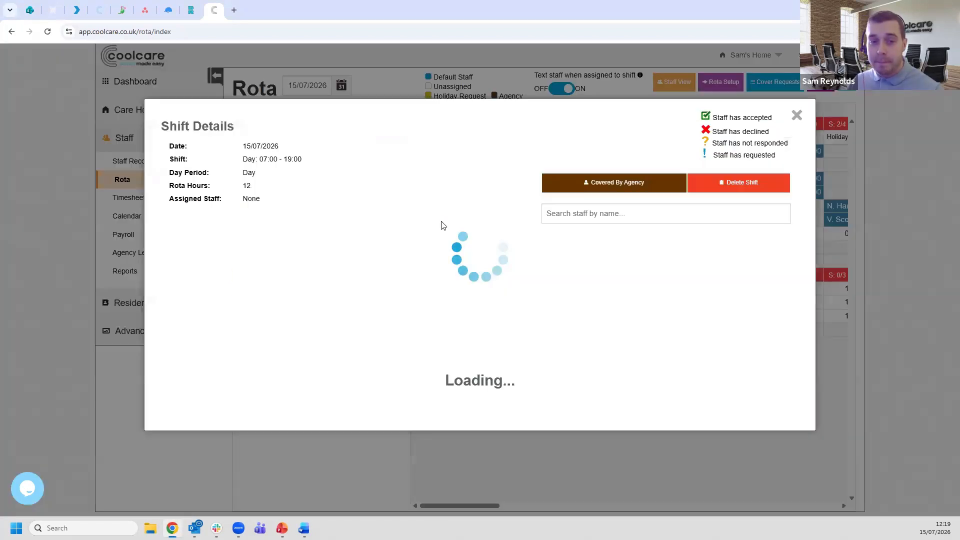
{"action": "scroll", "coordinate": [533, 311], "scroll_direction": "down", "scroll_amount": 3}
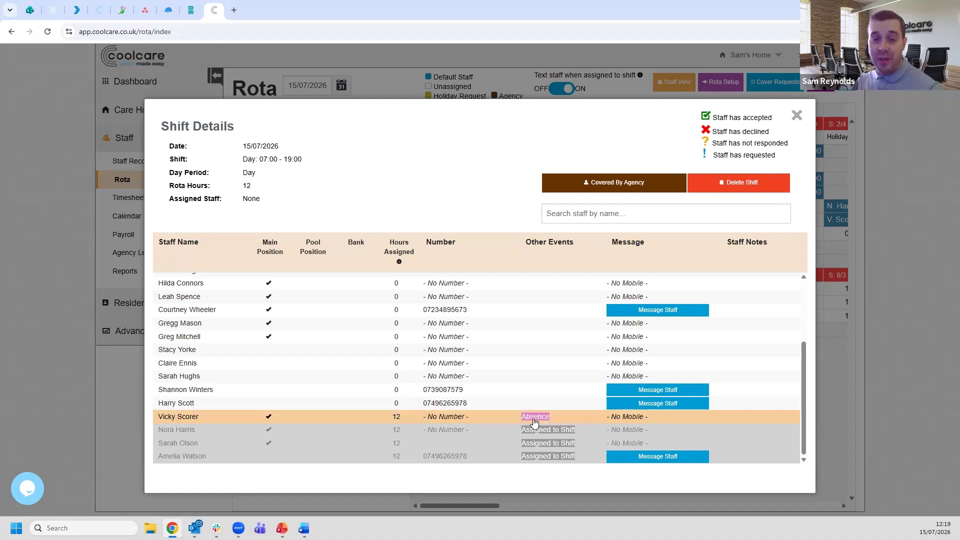
{"action": "left_click", "coordinate": [796, 116]}
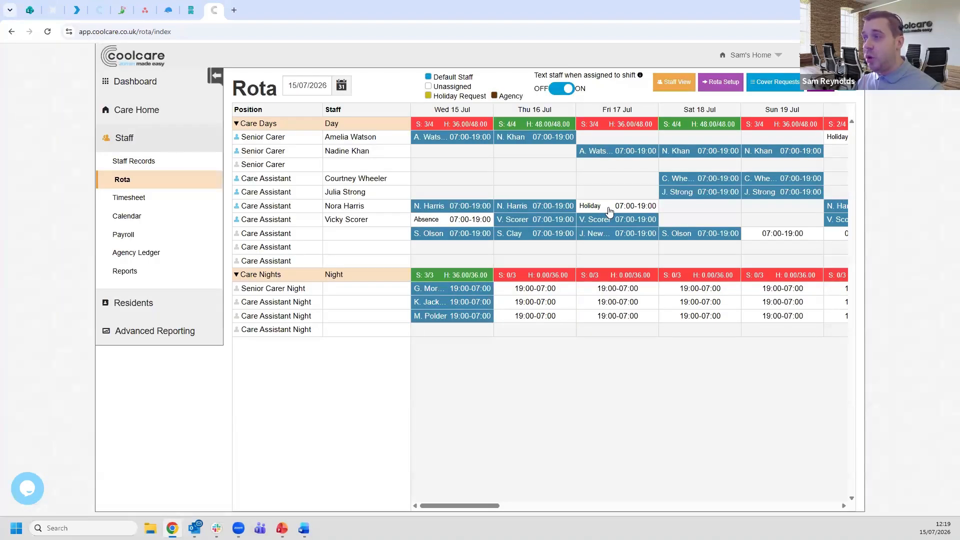
- Review staff availability and other events for the vacated holiday day shift on 17/07/2026
{"action": "left_click", "coordinate": [524, 306]}
{"action": "scroll", "coordinate": [527, 328], "scroll_direction": "down", "scroll_amount": 5}
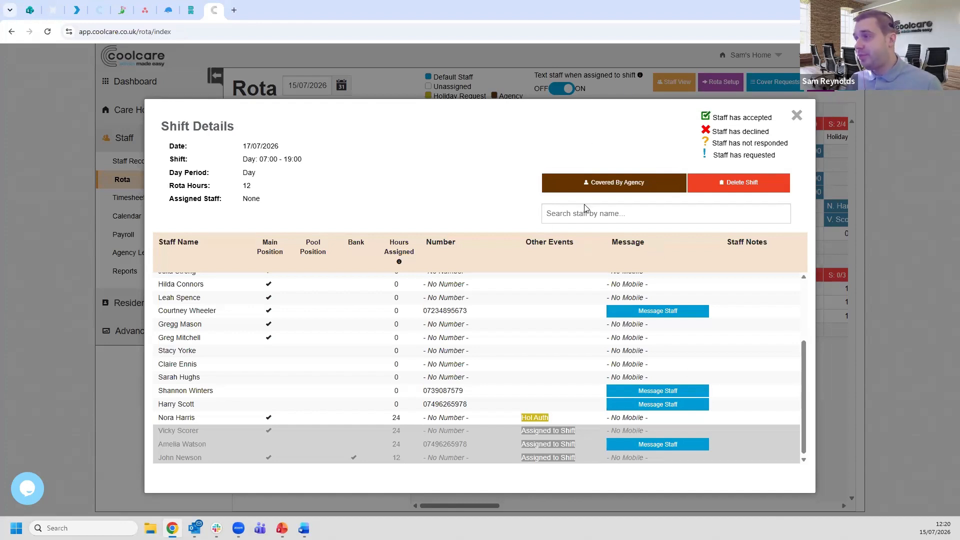
{"action": "left_click", "coordinate": [796, 117]}
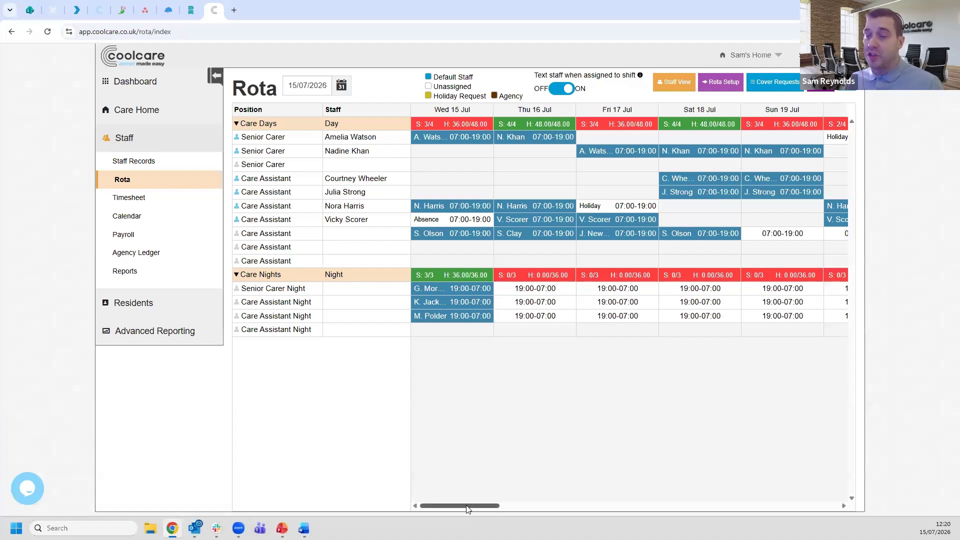
- Assign the first non-bank staff member in the list to the day shift on 15/07/2026 left open by the absence
{"action": "left_click_drag", "start_coordinate": [466, 508], "coordinate": [461, 508]}
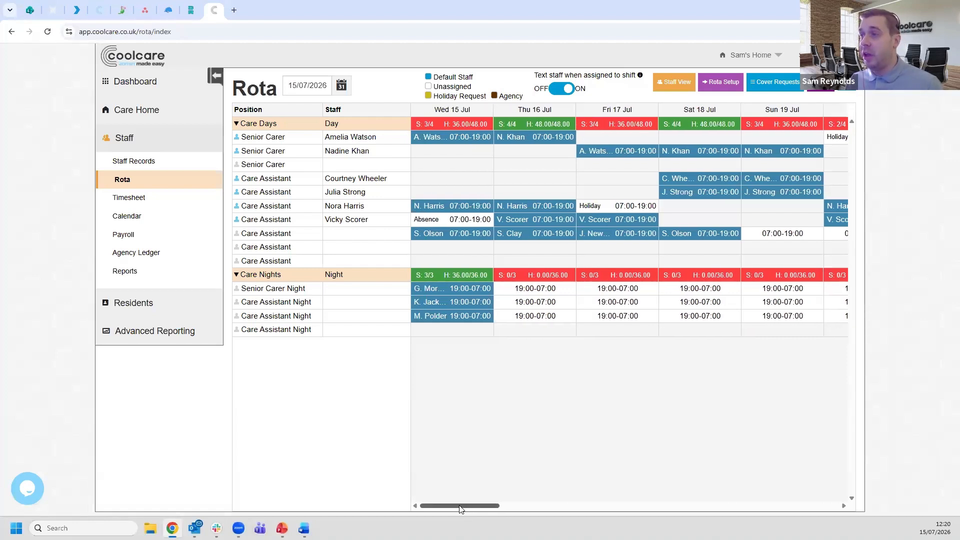
{"action": "left_click", "coordinate": [440, 218]}
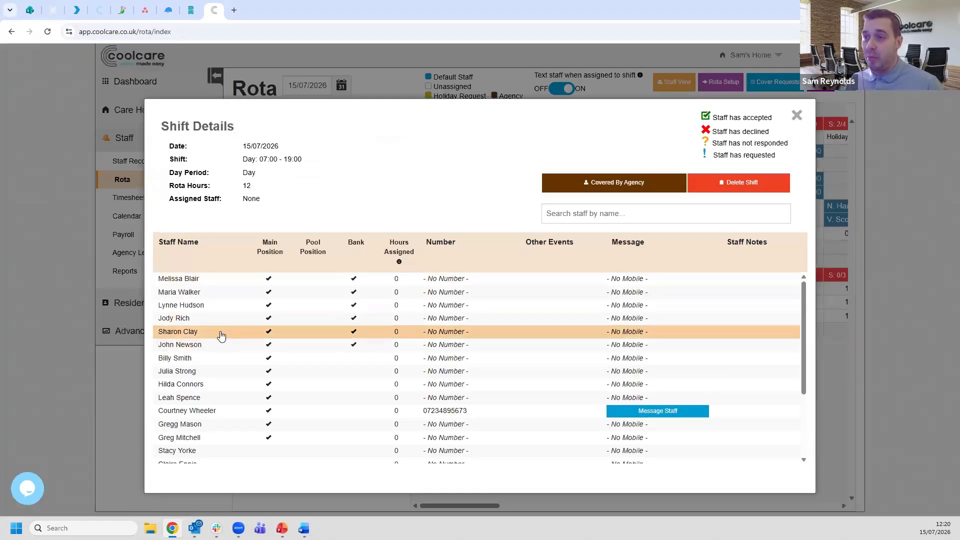
{"action": "left_click", "coordinate": [220, 358]}
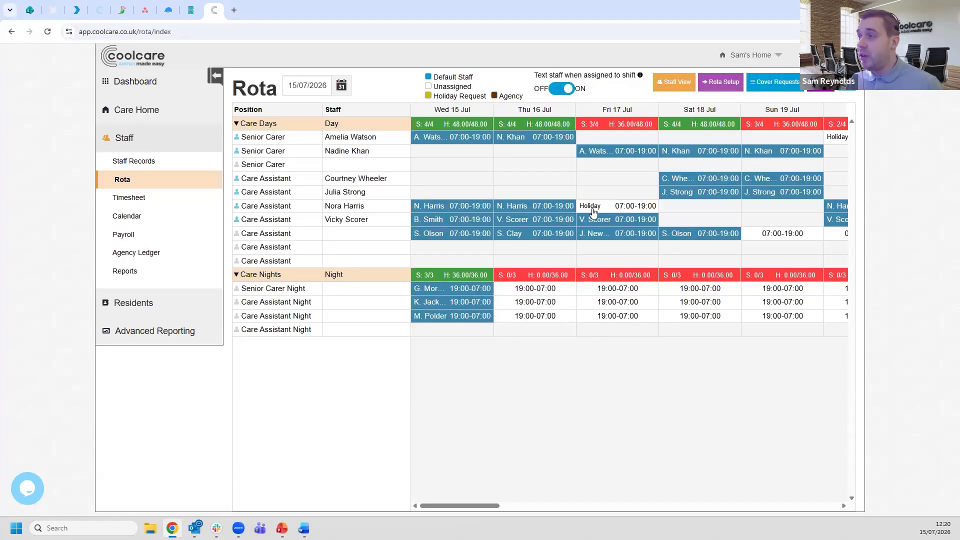
- Assign the second bank staff member in the list to the day shift on 17/07/2026 left open by the holiday
{"action": "left_click", "coordinate": [592, 212]}
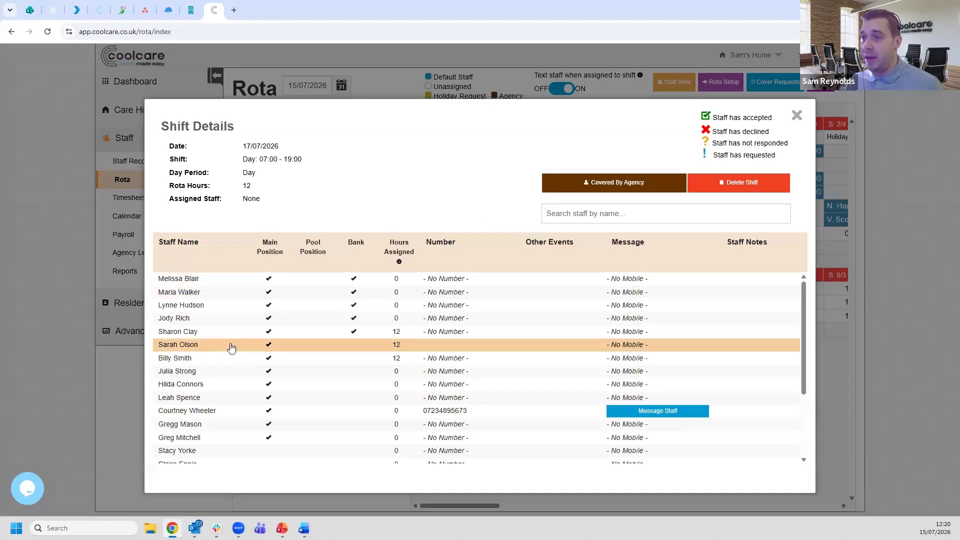
{"action": "left_click", "coordinate": [226, 295]}
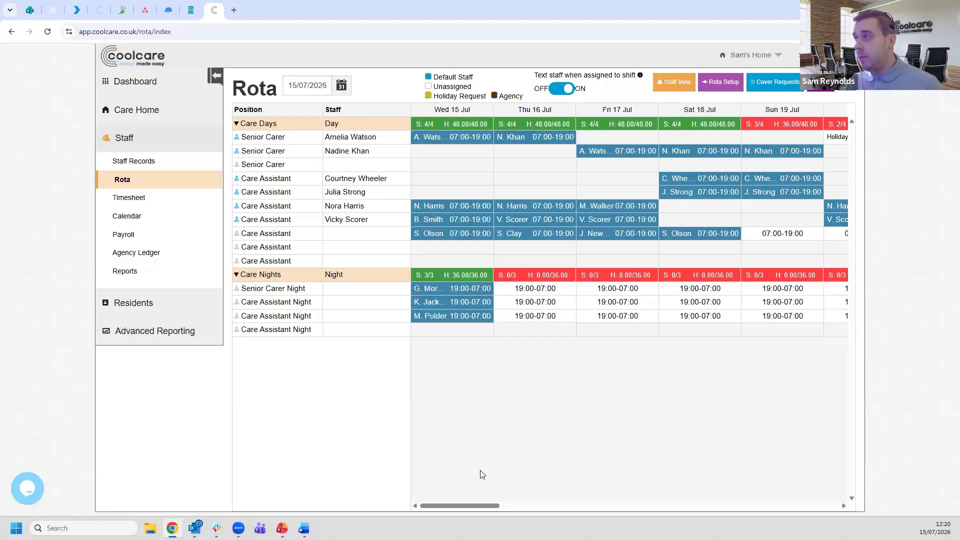
- Set up shift pattern cover for the first Senior Carer row on holiday, from 20/07/2026 to 23/07/2026
{"action": "left_click_drag", "start_coordinate": [454, 507], "coordinate": [525, 506]}
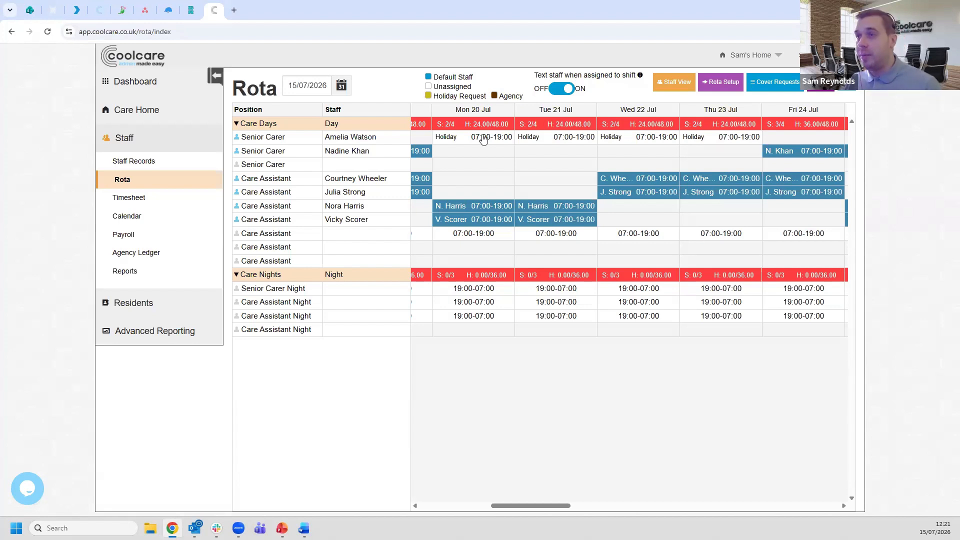
{"action": "left_click", "coordinate": [365, 143]}
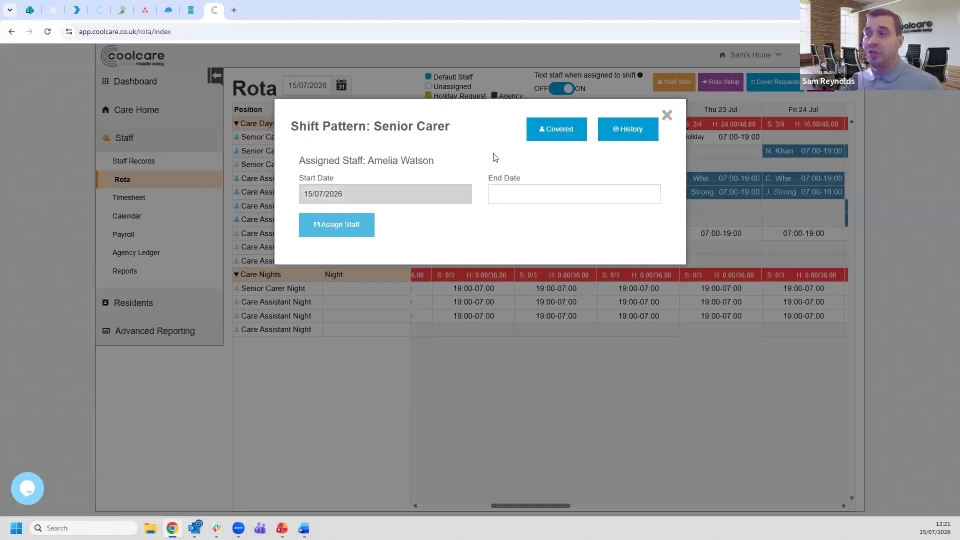
{"action": "left_click", "coordinate": [548, 135]}
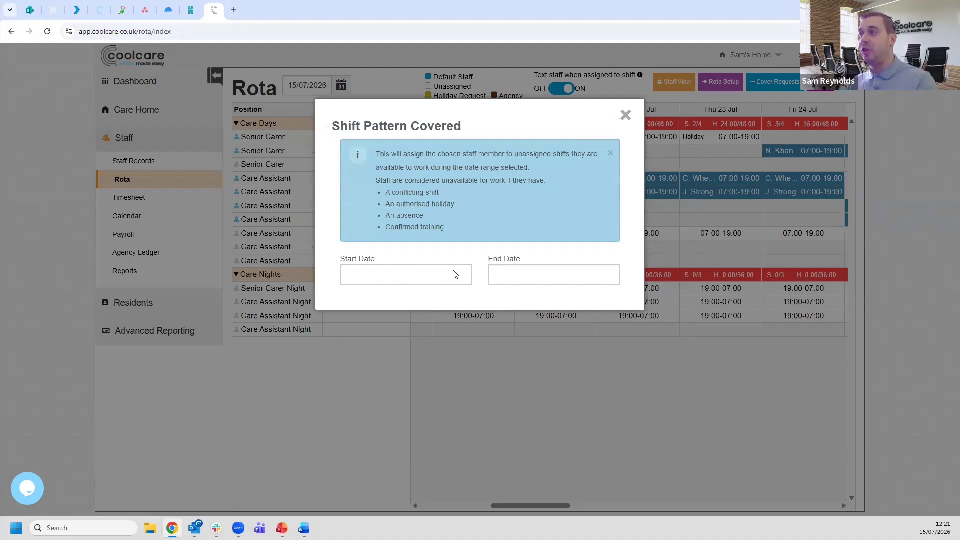
{"action": "left_click", "coordinate": [400, 279]}
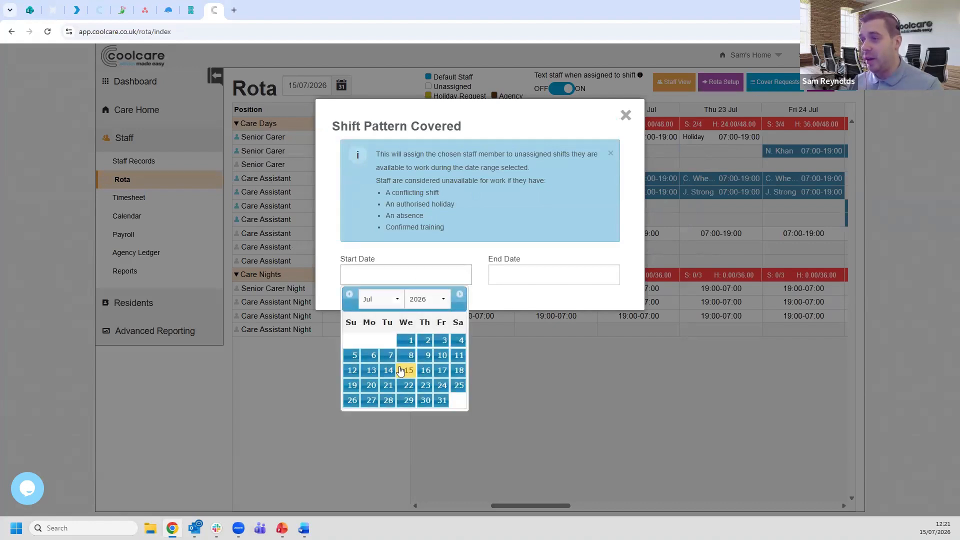
{"action": "left_click", "coordinate": [372, 386]}
{"action": "left_click", "coordinate": [550, 276]}
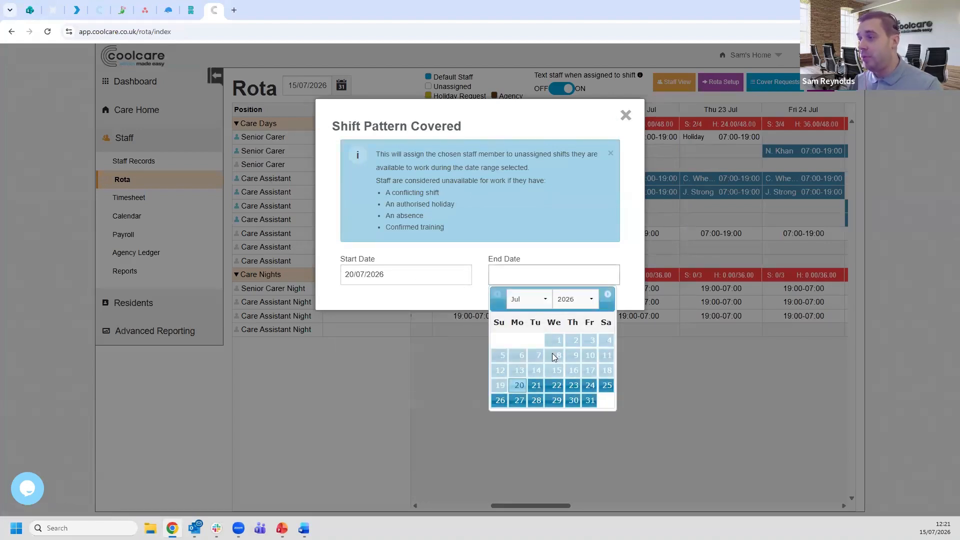
{"action": "left_click", "coordinate": [573, 389]}
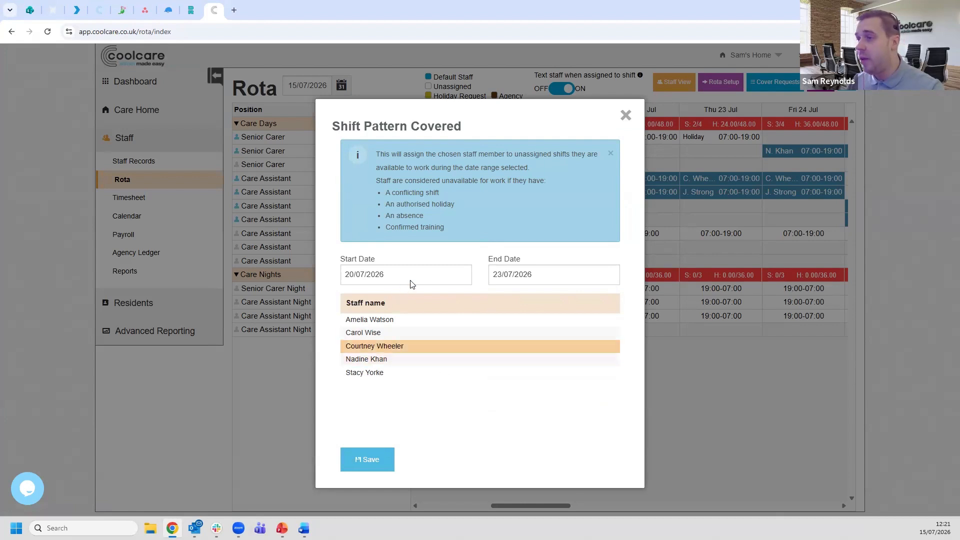
- Save the second listed staff member as cover for the Senior Carer pattern and check the covered week on the rota
{"action": "left_click", "coordinate": [407, 333]}
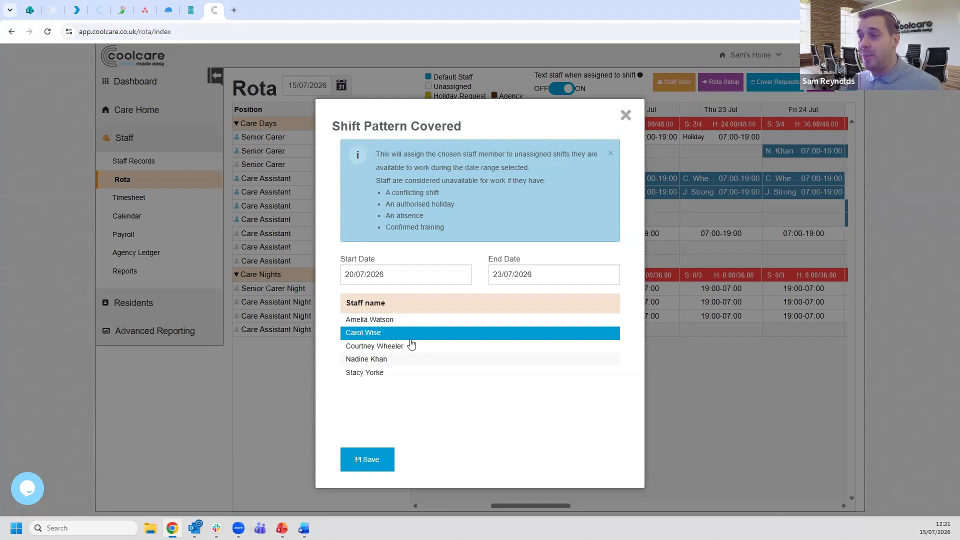
{"action": "left_click", "coordinate": [367, 461]}
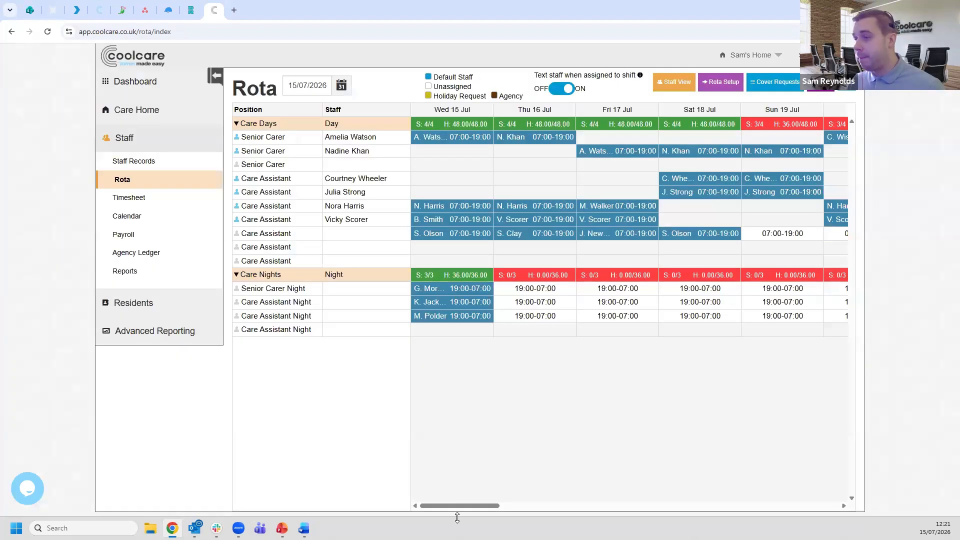
{"action": "left_click_drag", "start_coordinate": [471, 506], "coordinate": [538, 506]}
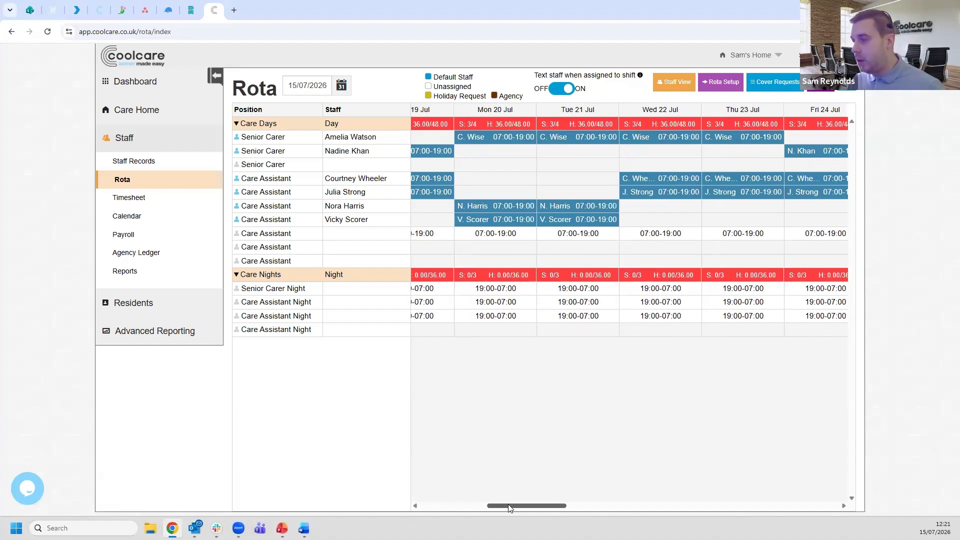
{"action": "left_click_drag", "start_coordinate": [512, 506], "coordinate": [444, 505]}
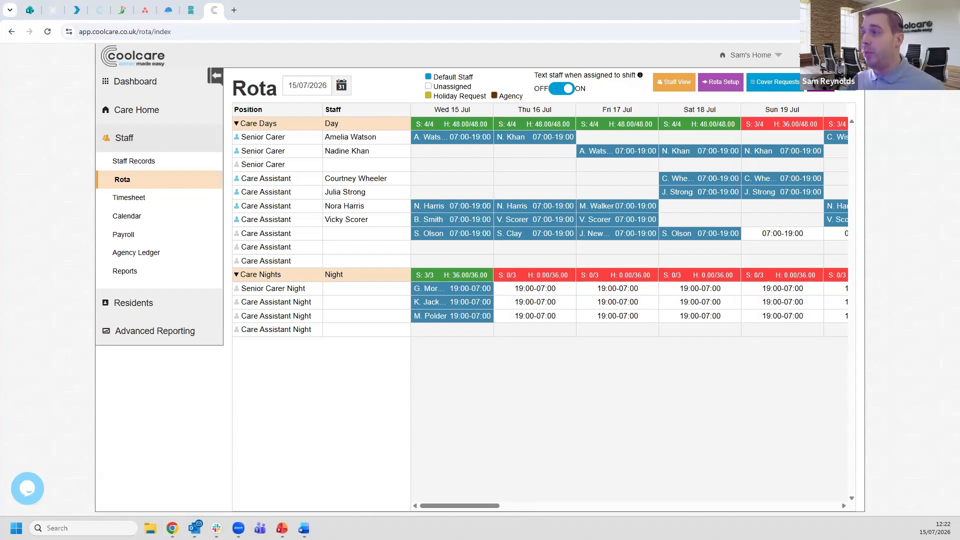
- Unassign the bank cover staff member from the holiday day shift on 17/07/2026
{"action": "left_click", "coordinate": [593, 207]}
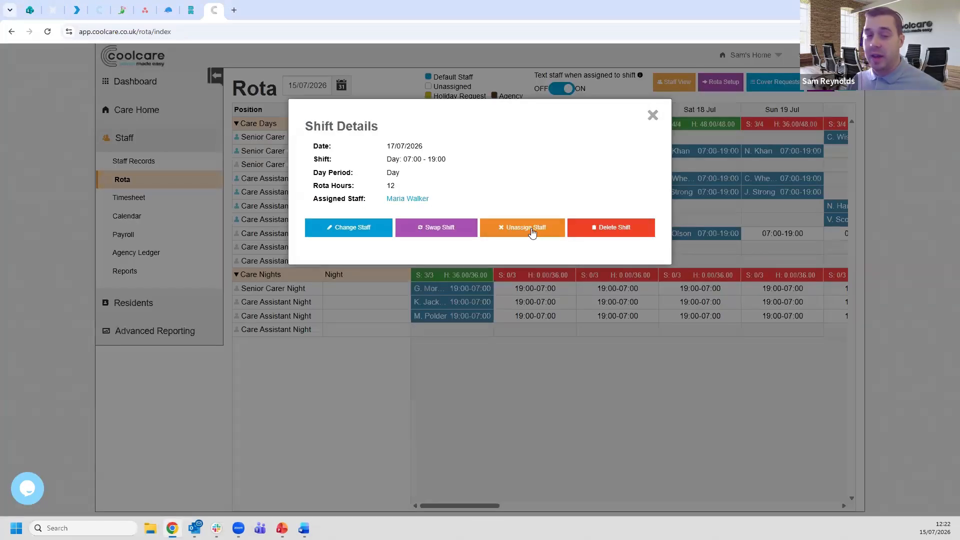
{"action": "left_click", "coordinate": [532, 231]}
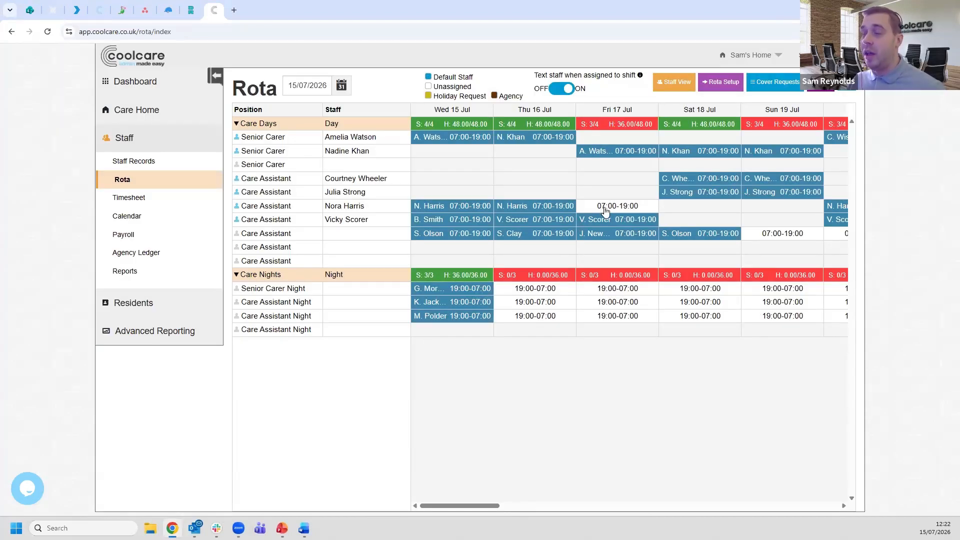
- Delete the authorised holiday request on 17/07/2026 from the staff calendar
{"action": "left_click", "coordinate": [115, 217]}
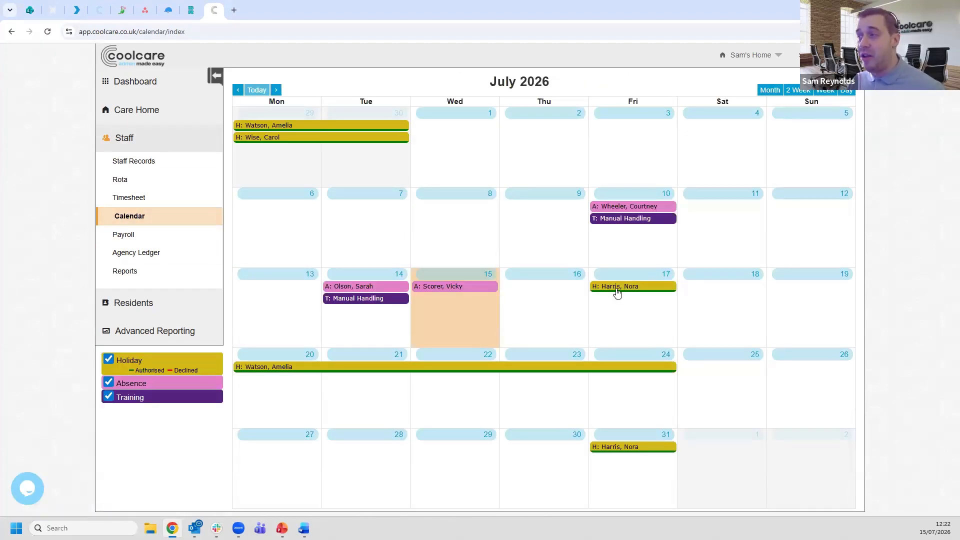
{"action": "left_click", "coordinate": [617, 289]}
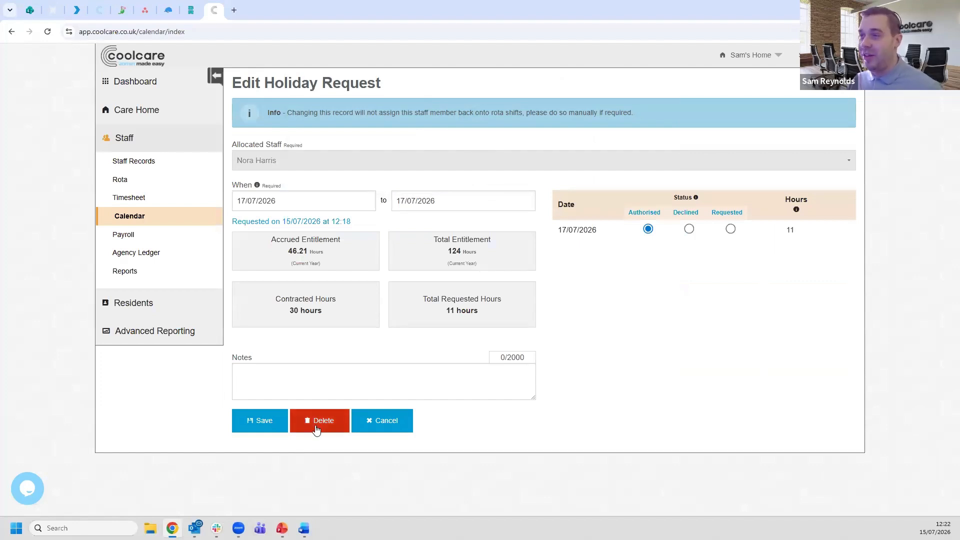
{"action": "left_click", "coordinate": [319, 425]}
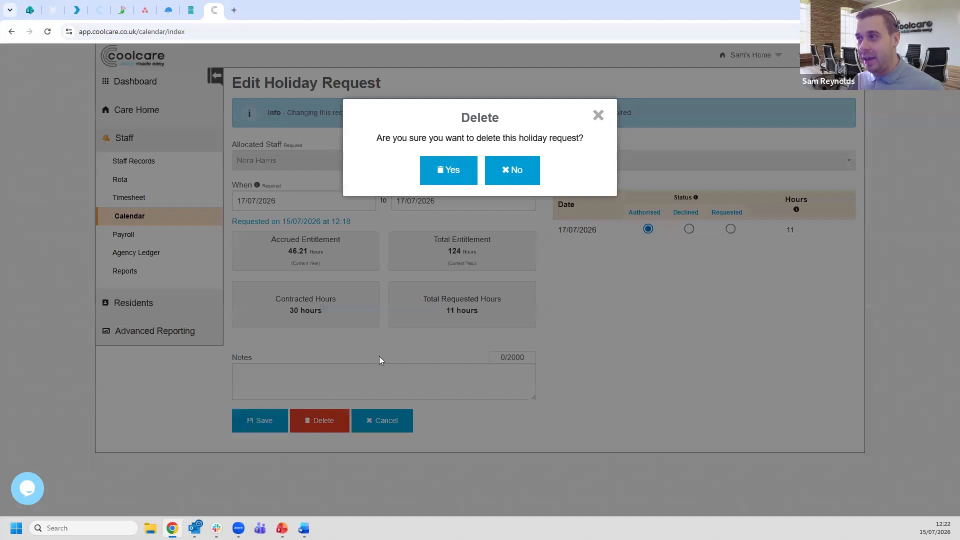
{"action": "left_click", "coordinate": [436, 172]}
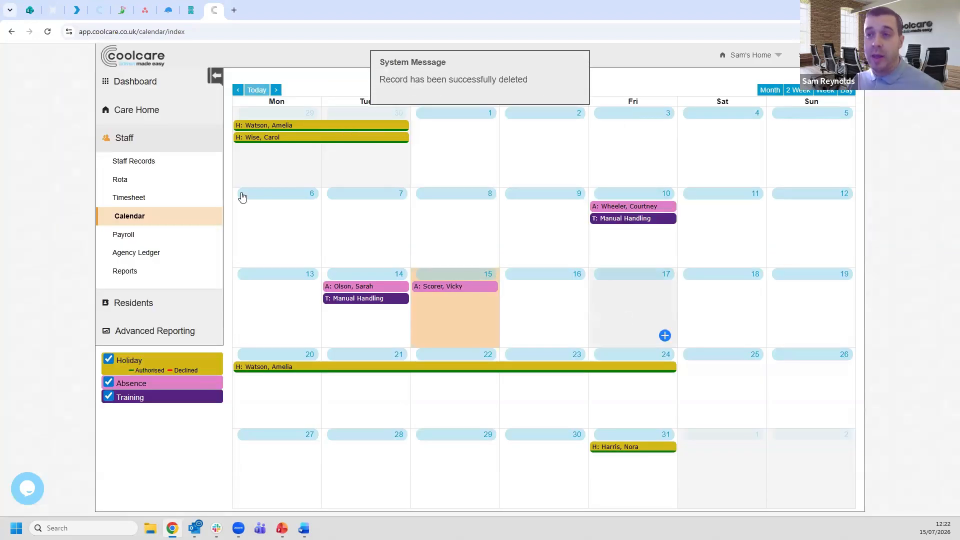
- Reassign the care assistant whose holiday was deleted to their open 07:00-19:00 day shift on 17/07/2026
{"action": "left_click", "coordinate": [164, 180]}
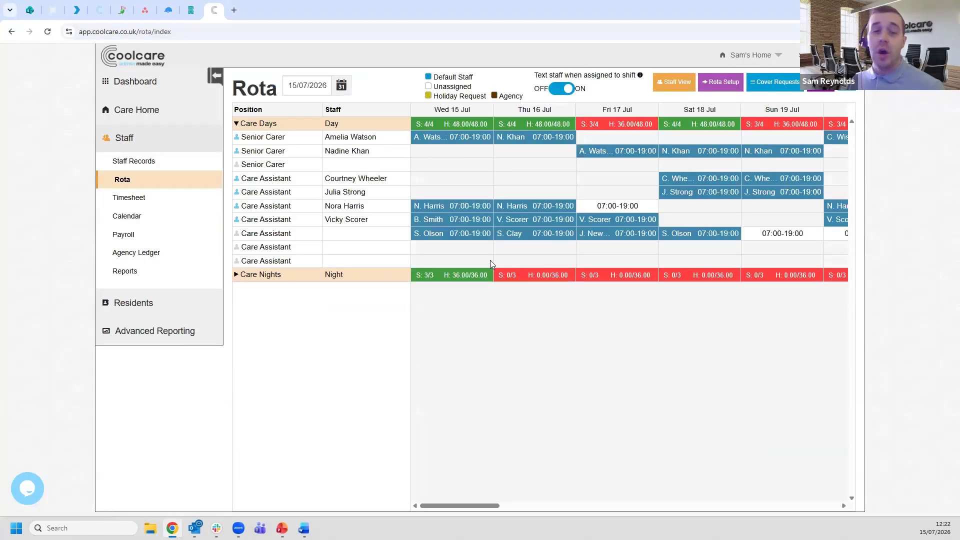
{"action": "left_click", "coordinate": [320, 280]}
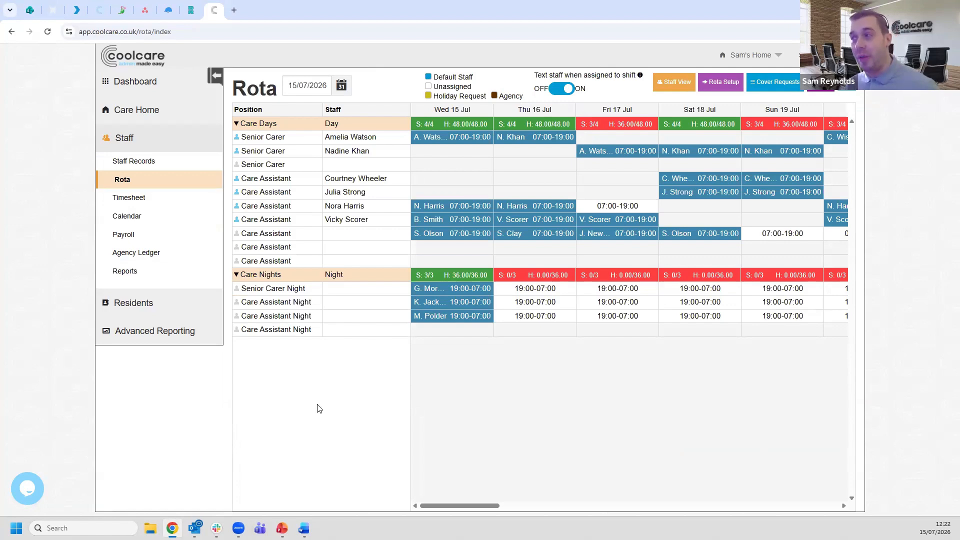
{"action": "left_click", "coordinate": [622, 205]}
{"action": "scroll", "coordinate": [509, 329], "scroll_direction": "down", "scroll_amount": 3}
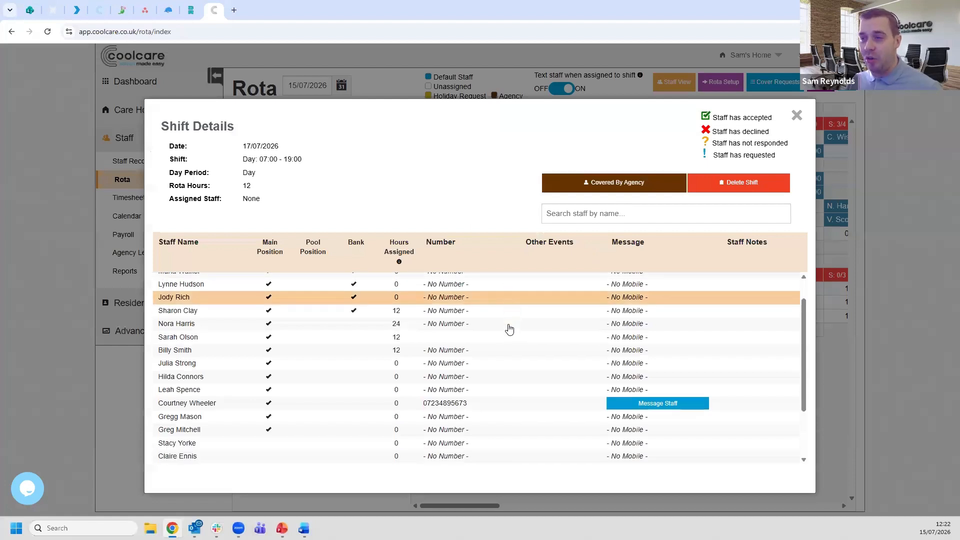
{"action": "scroll", "coordinate": [399, 334], "scroll_direction": "up", "scroll_amount": 3}
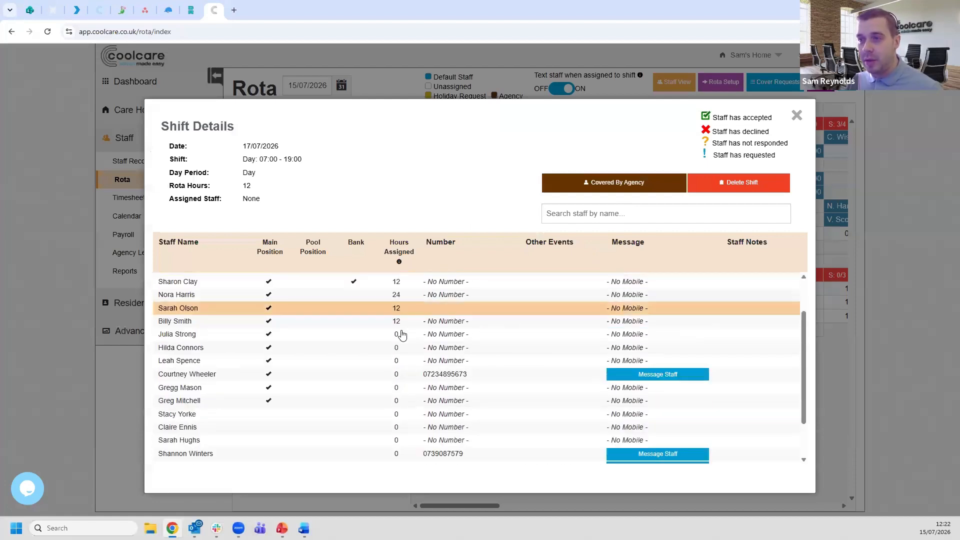
{"action": "left_click", "coordinate": [325, 344]}
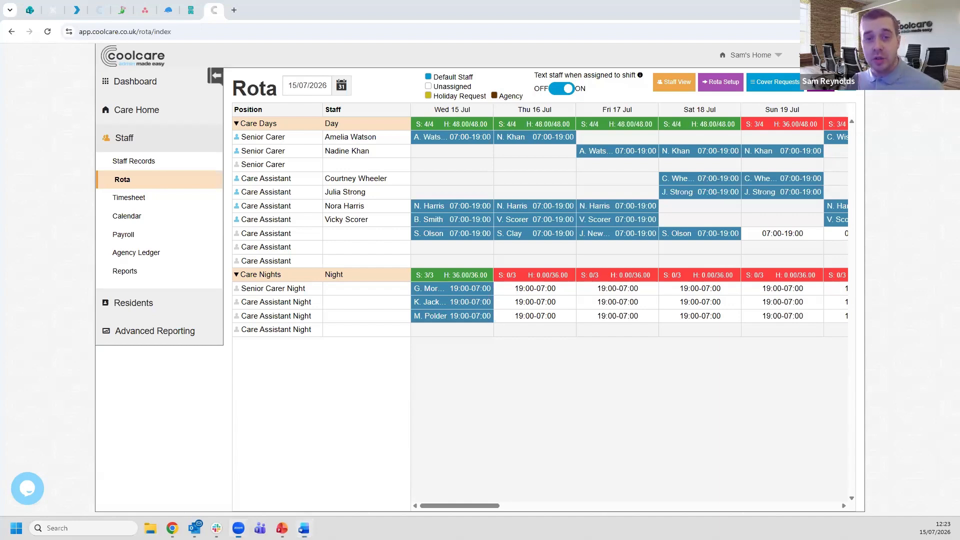
{"action": "key", "text": "alt+Tab"}
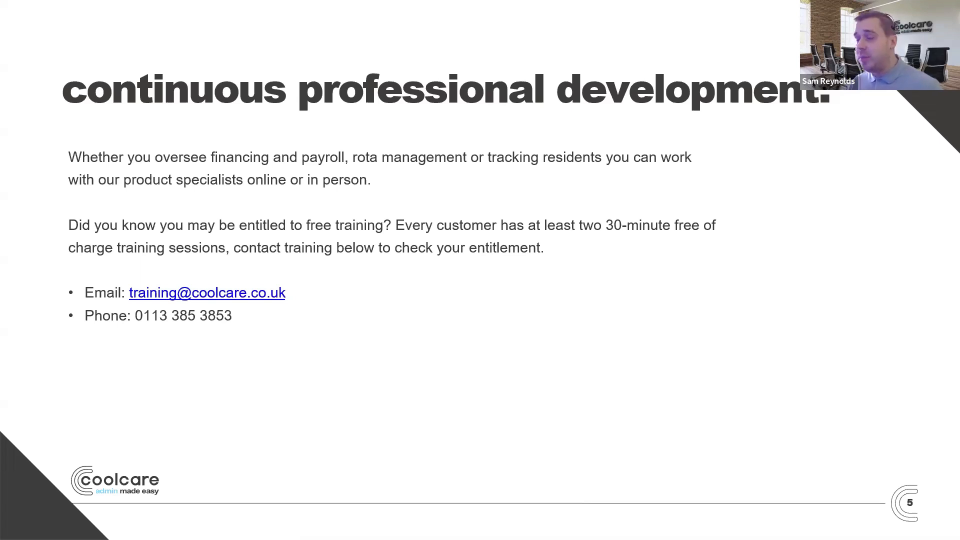
{"action": "left_click", "coordinate": [254, 443]}
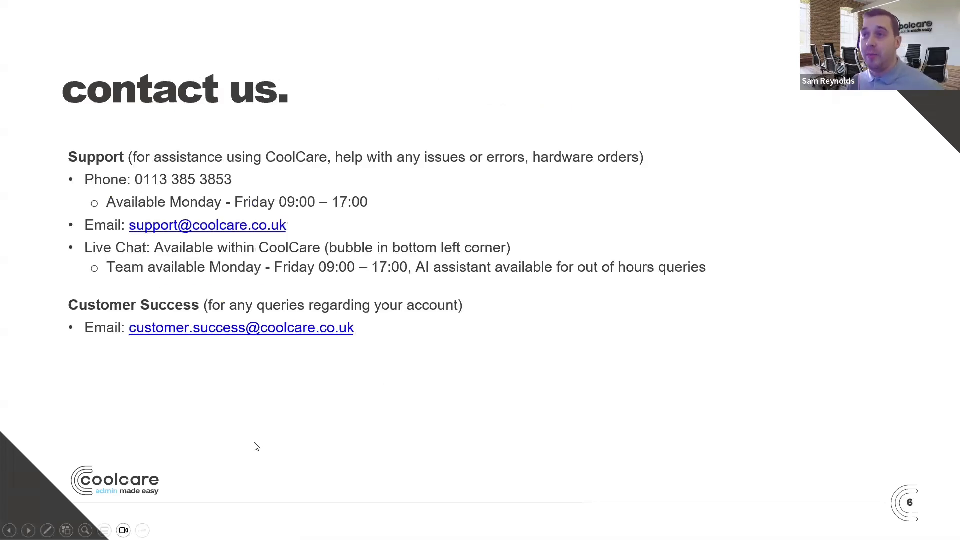